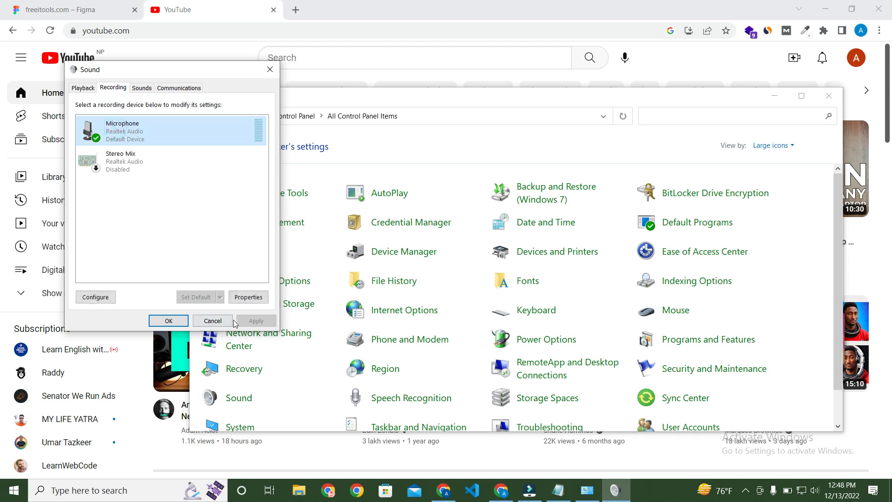
Check the Realtek microphone's level and boost in its properties, and close the sound settings and Control Panel.
{"action": "left_click", "coordinate": [248, 298]}
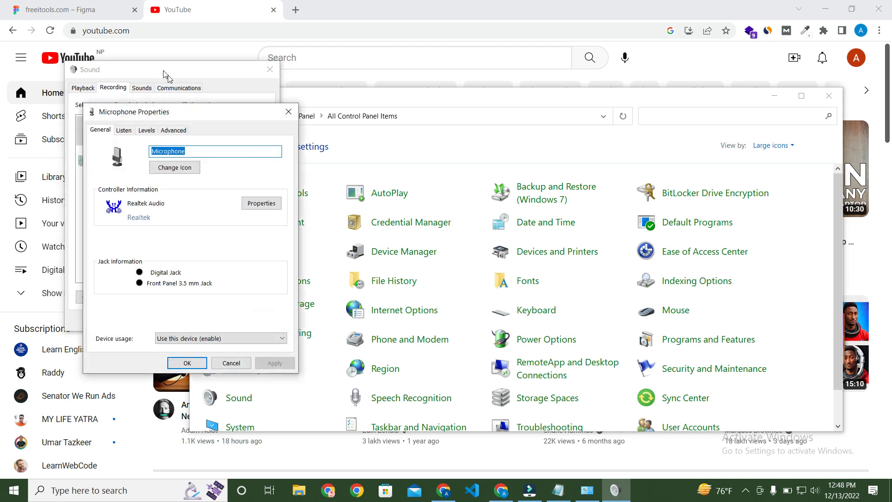
{"action": "left_click", "coordinate": [145, 130]}
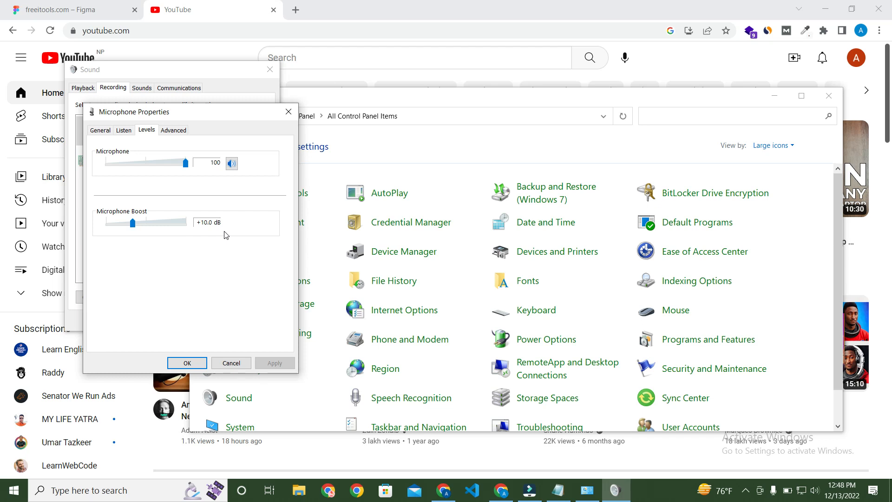
{"action": "left_click", "coordinate": [288, 111]}
{"action": "left_click", "coordinate": [270, 69]}
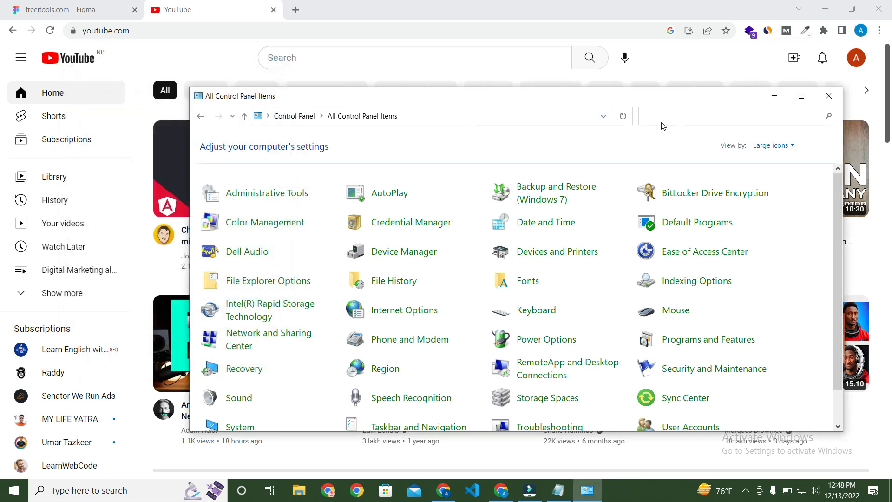
{"action": "left_click", "coordinate": [829, 95]}
Play the "Kali Kali Zulfon" and "Aaj Jane Ki Zid Na Karo" videos, skip the latter to 1:37, pause it and close the YouTube tab.
{"action": "scroll", "coordinate": [418, 291], "scroll_direction": "down", "scroll_amount": 1}
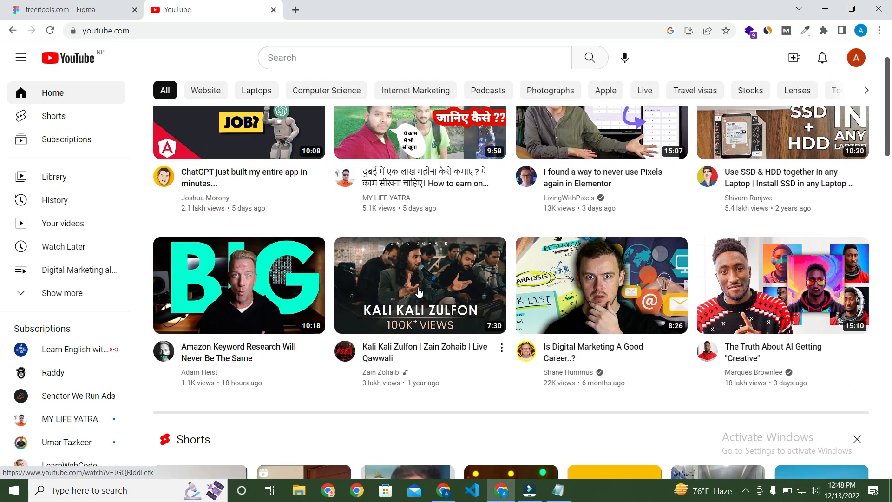
{"action": "left_click", "coordinate": [419, 291]}
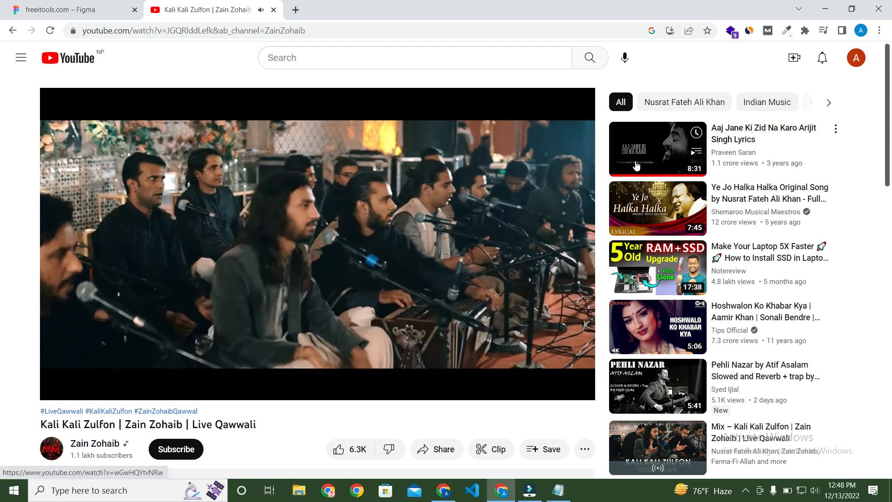
{"action": "left_click", "coordinate": [641, 158]}
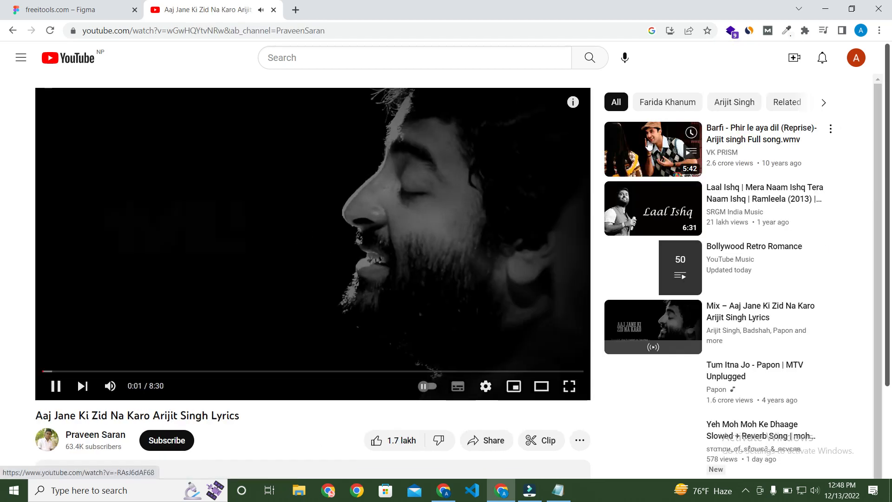
{"action": "left_click", "coordinate": [424, 245]}
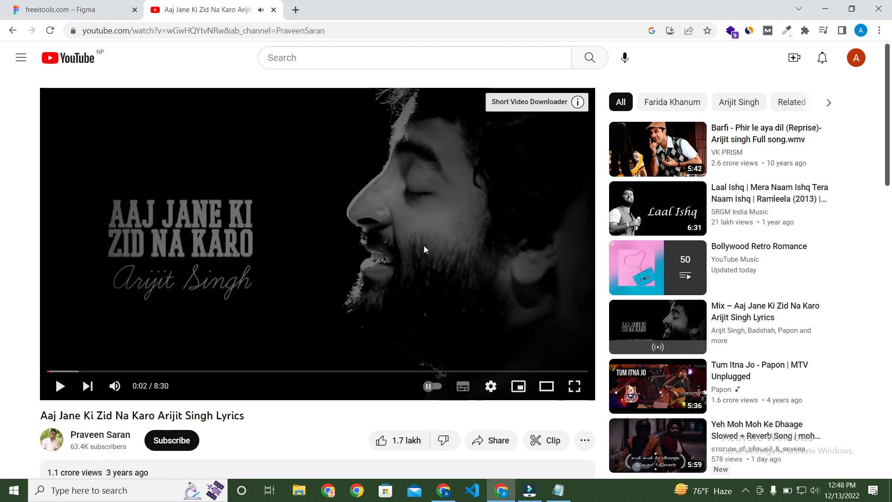
{"action": "left_click", "coordinate": [152, 371]}
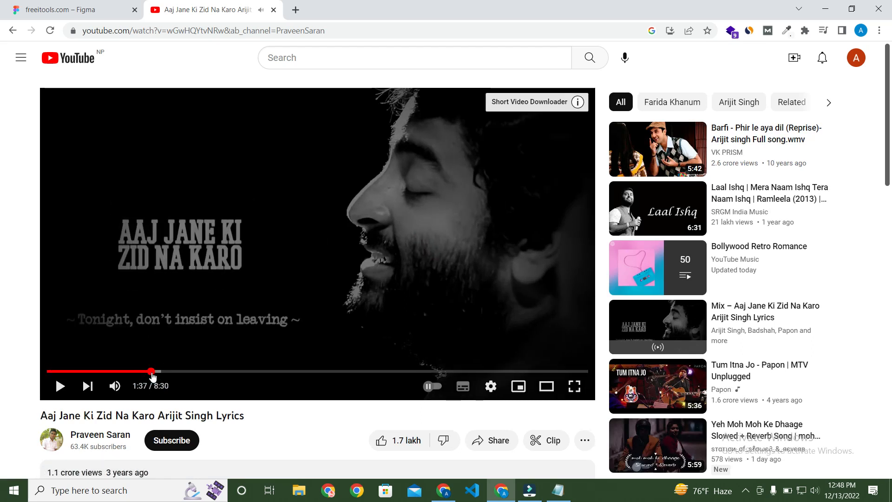
{"action": "left_click", "coordinate": [420, 204]}
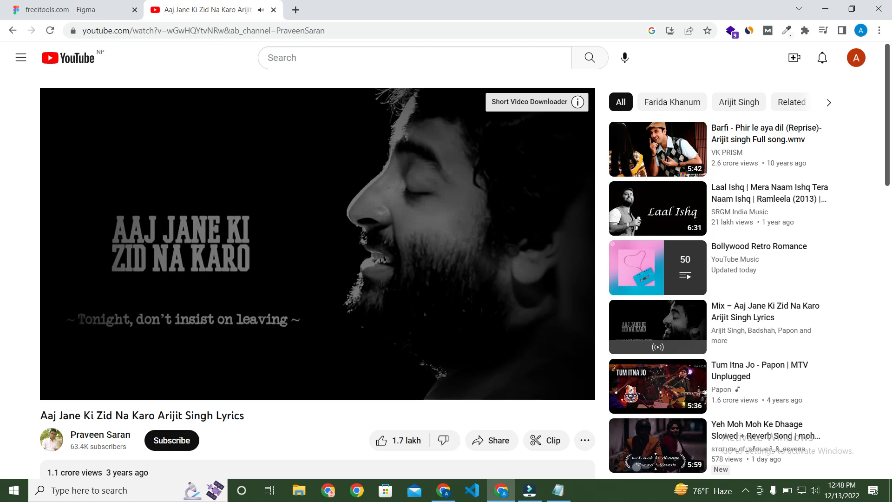
{"action": "left_click", "coordinate": [394, 215]}
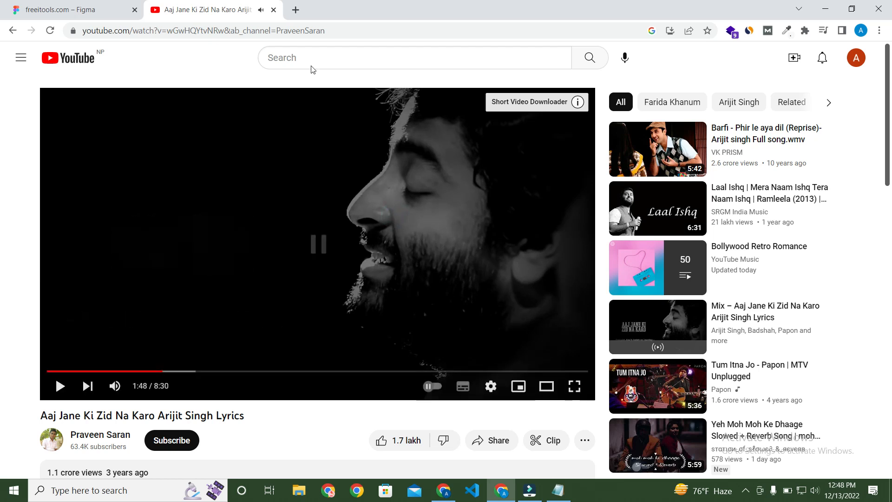
{"action": "left_click", "coordinate": [273, 10]}
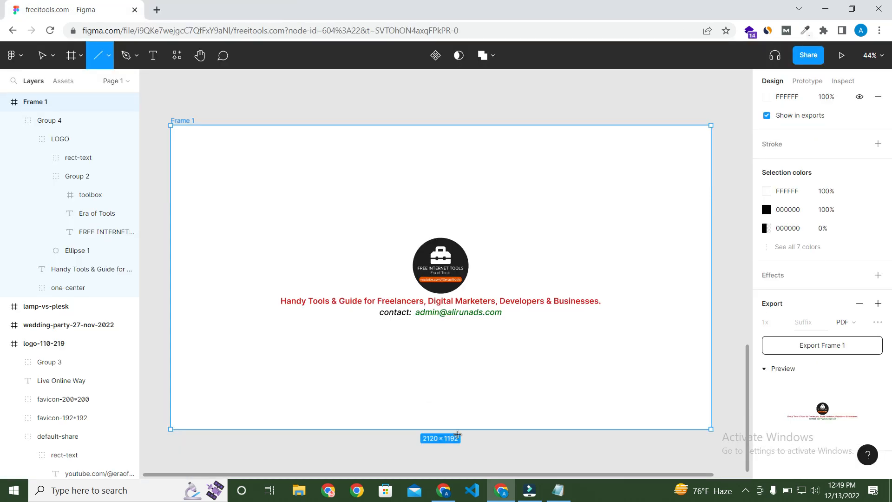
Switch to the browser window showing the YouTube Studio channel content and open a new tab there.
{"action": "left_click", "coordinate": [443, 492]}
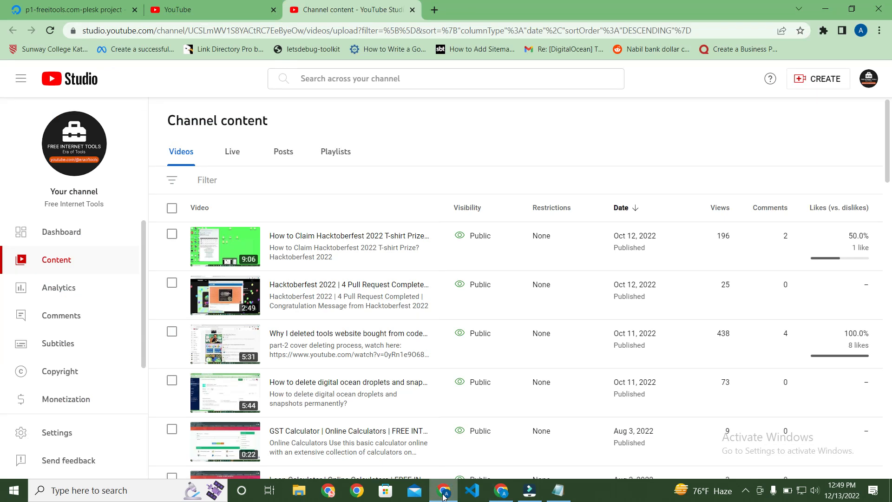
{"action": "left_click", "coordinate": [444, 493]}
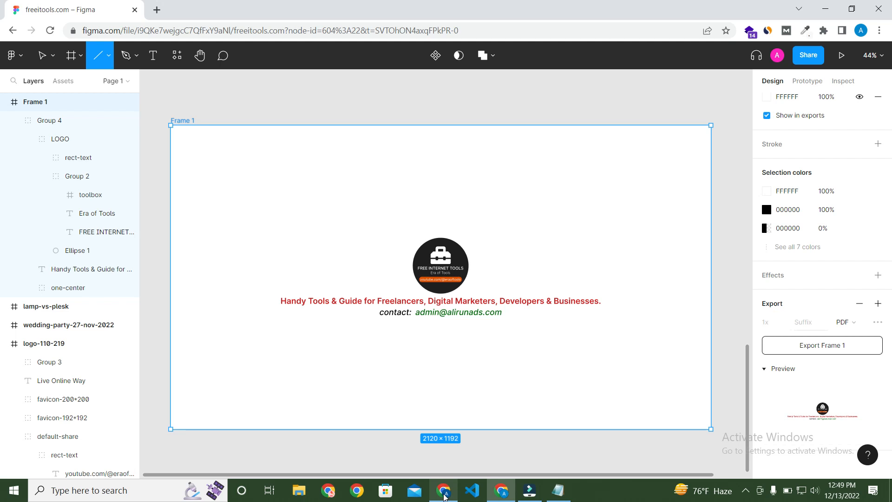
{"action": "left_click", "coordinate": [440, 488]}
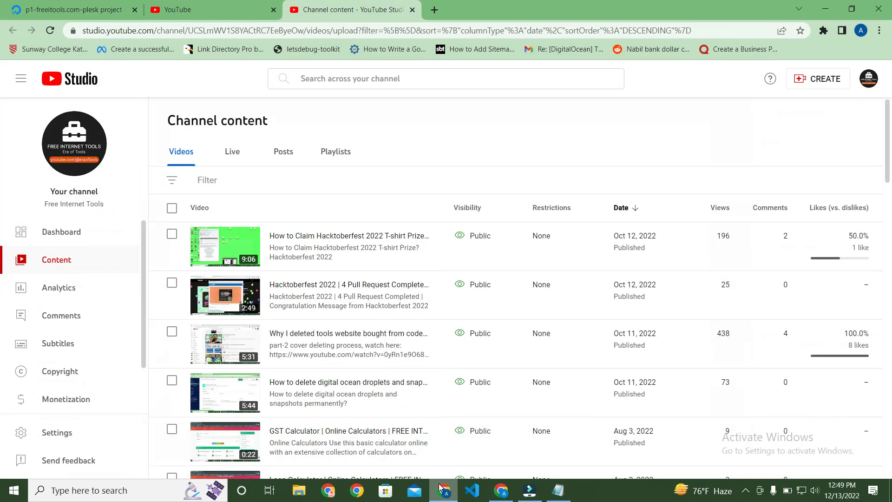
{"action": "left_click", "coordinate": [435, 9]}
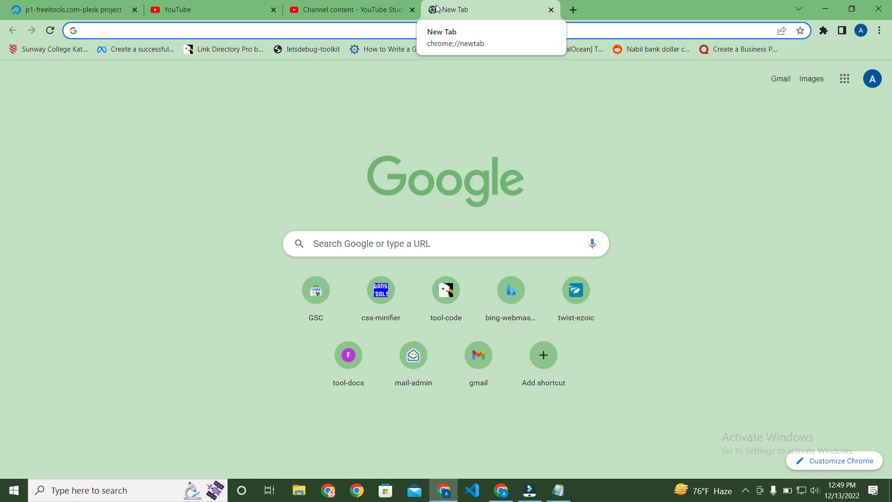
{"action": "type", "text": "let m"}
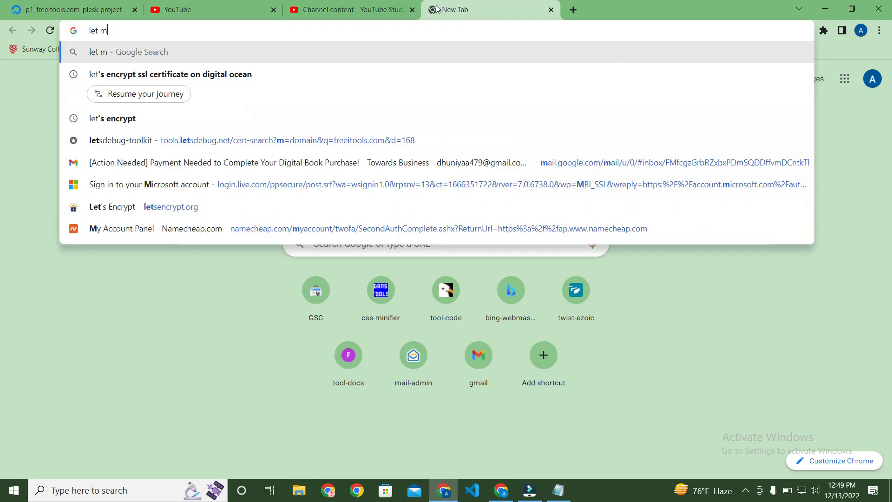
{"action": "type", "text": "e delete "}
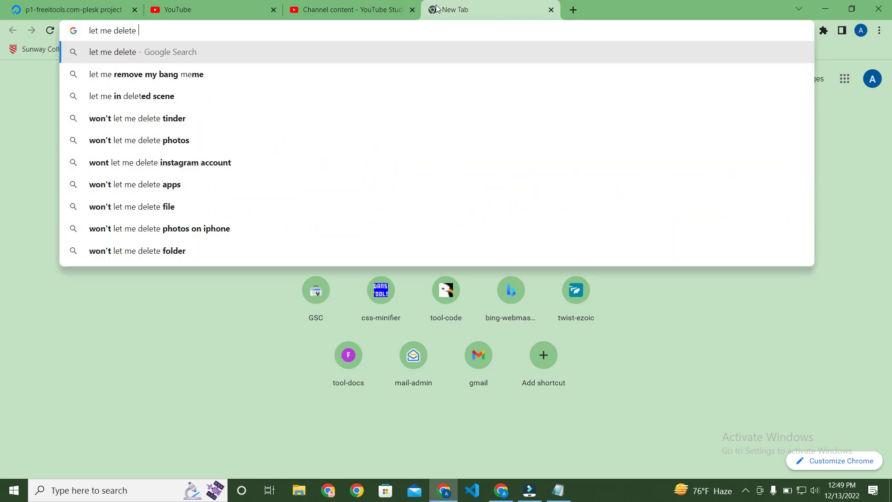
{"action": "type", "text": "my sit"}
{"action": "key", "text": "BackSpace"}
{"action": "key", "text": "BackSpace"}
{"action": "key", "text": "BackSpace"}
{"action": "key", "text": "BackSpace"}
{"action": "key", "text": "BackSpace"}
{"action": "key", "text": "BackSpace"}
{"action": "key", "text": "BackSpace"}
{"action": "key", "text": "BackSpace"}
{"action": "key", "text": "BackSpace"}
{"action": "key", "text": "BackSpace"}
{"action": "key", "text": "BackSpace"}
{"action": "key", "text": "BackSpace"}
{"action": "key", "text": "BackSpace"}
{"action": "key", "text": "BackSpace"}
{"action": "key", "text": "BackSpace"}
{"action": "key", "text": "BackSpace"}
{"action": "key", "text": "BackSpace"}
{"action": "key", "text": "BackSpace"}
{"action": "key", "text": "BackSpace"}
{"action": "key", "text": "BackSpace"}
Visit freeitools.com and its /admin page to view the Link Directory Pro dashboard, and close that tab.
{"action": "type", "text": "freeitools.com"}
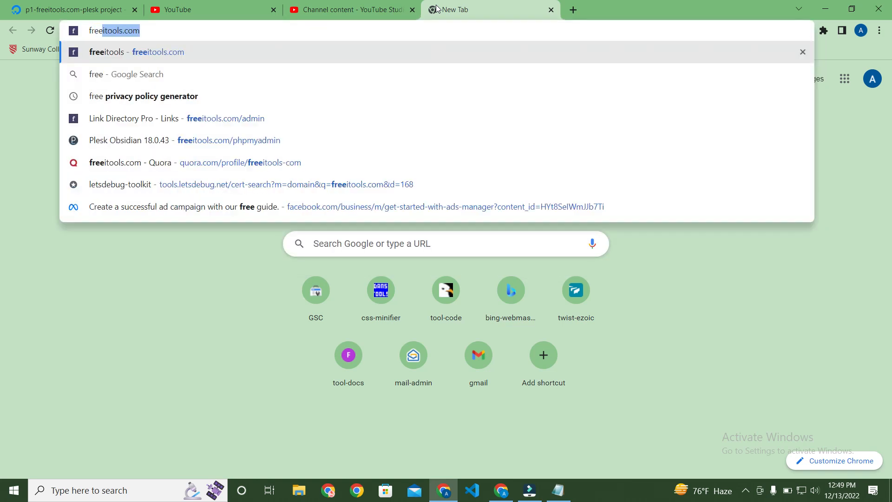
{"action": "key", "text": "Return"}
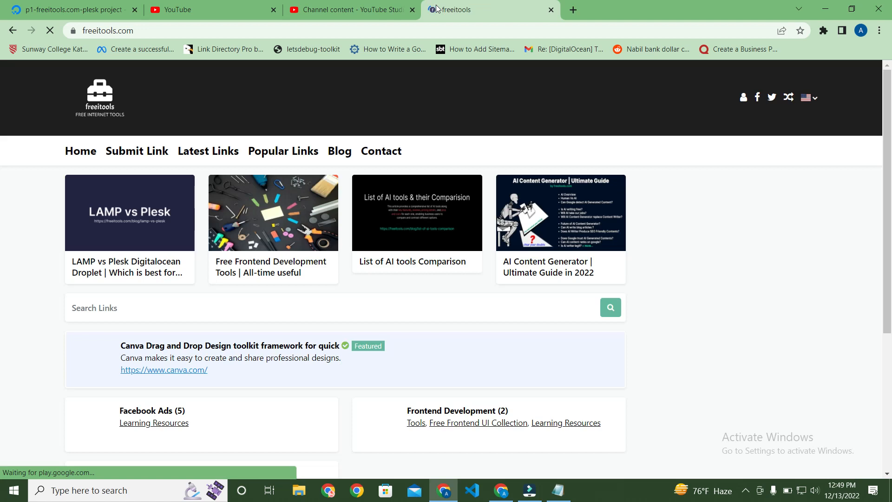
{"action": "left_click", "coordinate": [439, 26]}
{"action": "left_click", "coordinate": [438, 26]}
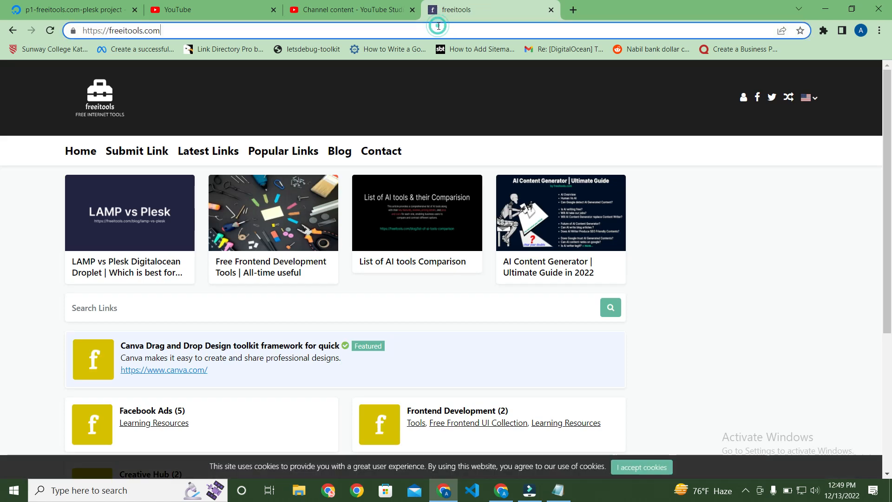
{"action": "type", "text": "/admin/"}
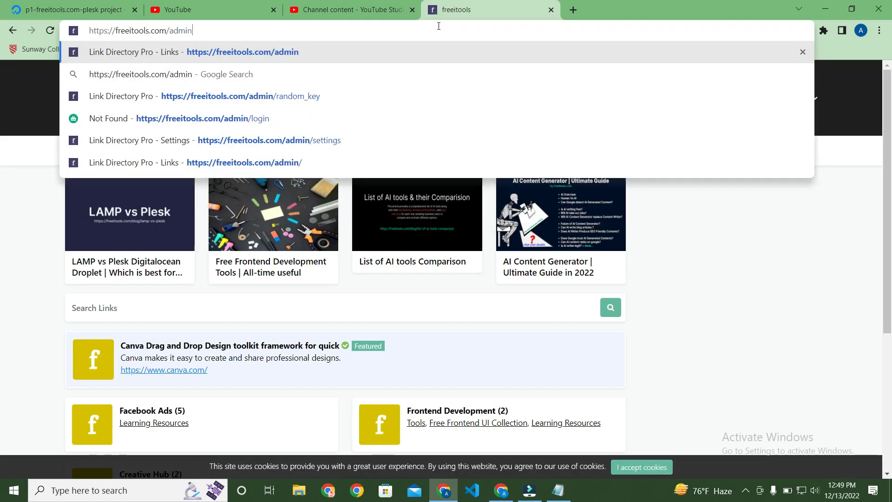
{"action": "key", "text": "Return"}
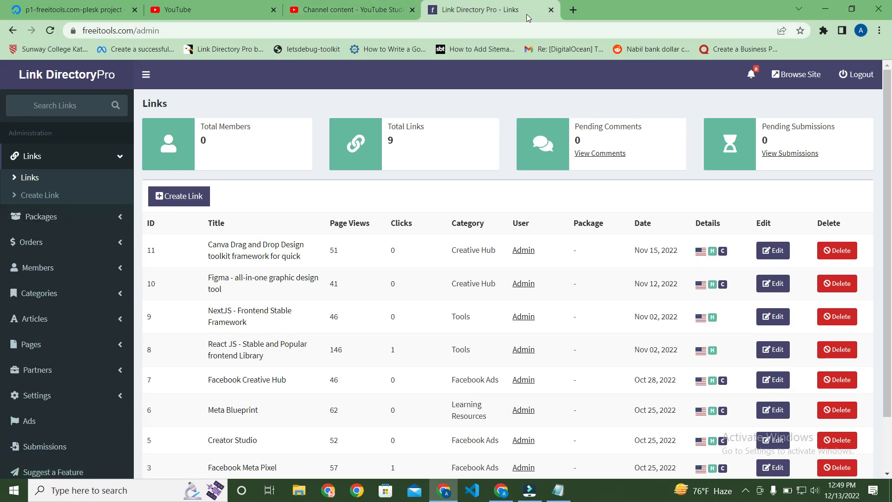
{"action": "left_click", "coordinate": [549, 11]}
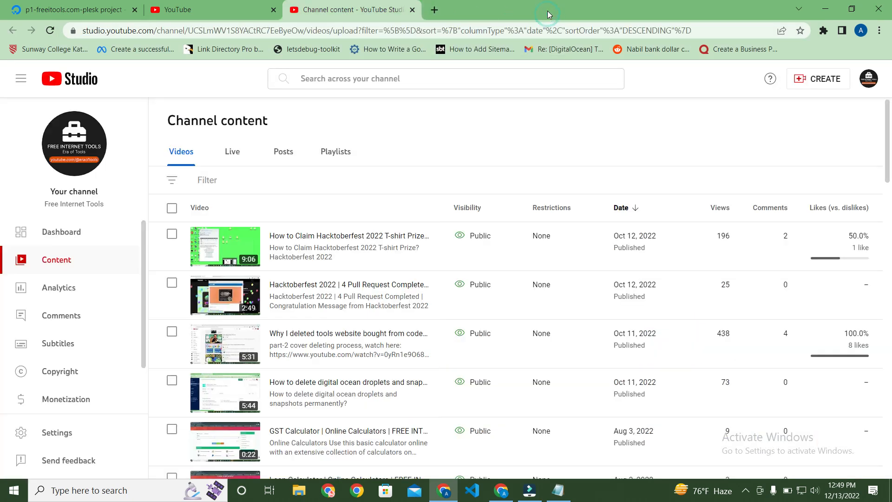
Reload the p1-freeitools.com-plesk project in DigitalOcean and review its project details and the Delete project section.
{"action": "left_click", "coordinate": [21, 5]}
{"action": "left_click", "coordinate": [49, 31]}
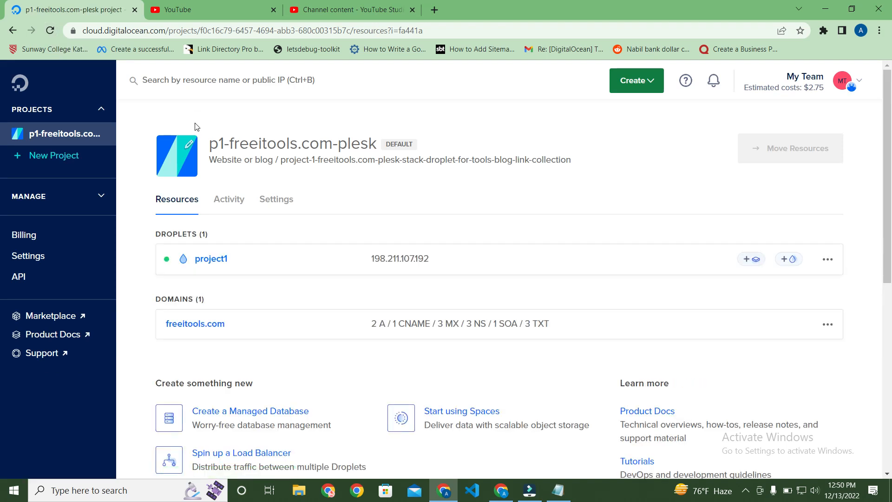
{"action": "left_click", "coordinate": [266, 204]}
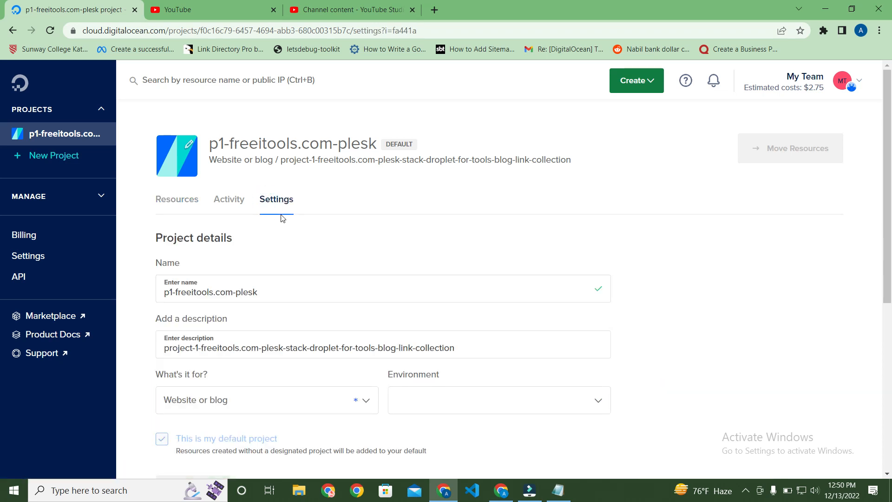
{"action": "scroll", "coordinate": [282, 218], "scroll_direction": "down", "scroll_amount": 5}
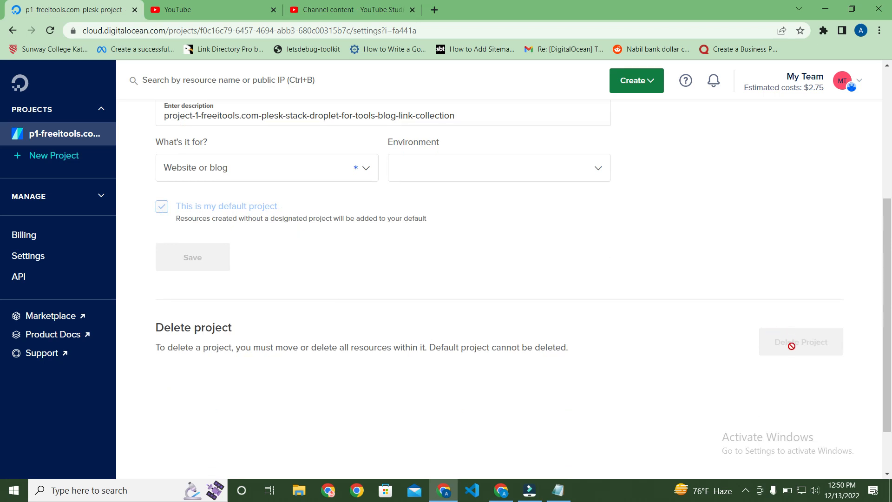
{"action": "left_click_drag", "start_coordinate": [186, 329], "coordinate": [242, 326]}
{"action": "left_click", "coordinate": [233, 324]}
{"action": "scroll", "coordinate": [184, 363], "scroll_direction": "up", "scroll_amount": 5}
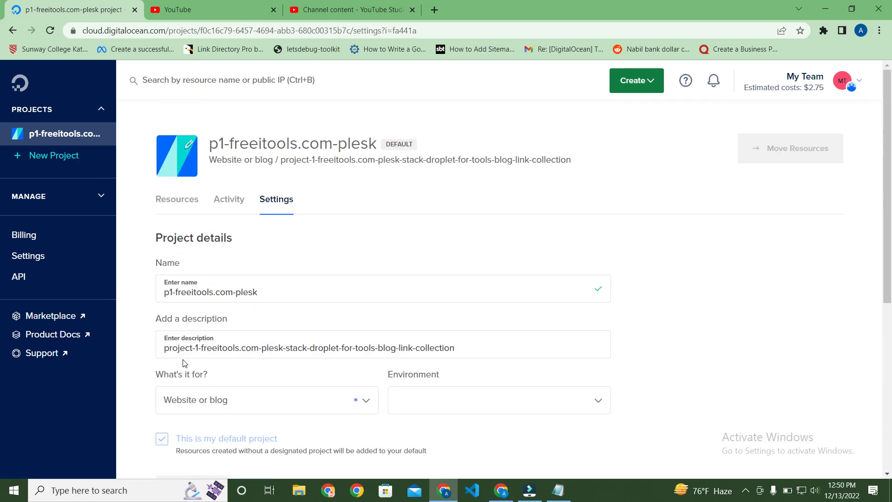
{"action": "left_click_drag", "start_coordinate": [338, 139], "coordinate": [377, 141]}
Search Google for "plesk droplet" in a new tab, view the "Installing Plesk on DigitalOcean" documentation and return to the results.
{"action": "left_click", "coordinate": [432, 10]}
{"action": "type", "text": "plesk dropl"}
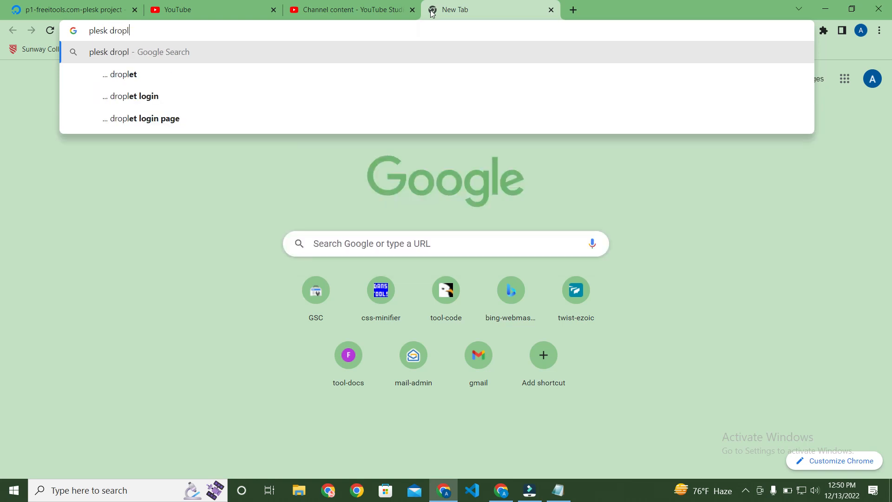
{"action": "key", "text": "Down"}
{"action": "key", "text": "Return"}
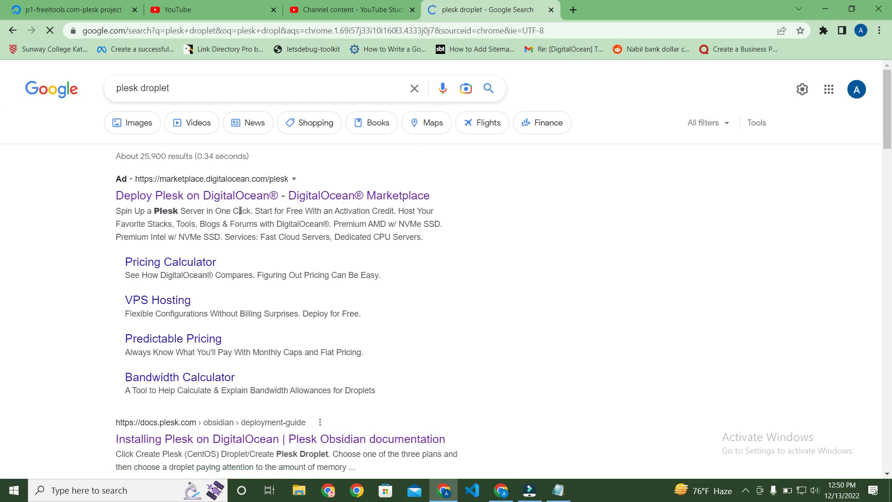
{"action": "left_click", "coordinate": [210, 442]}
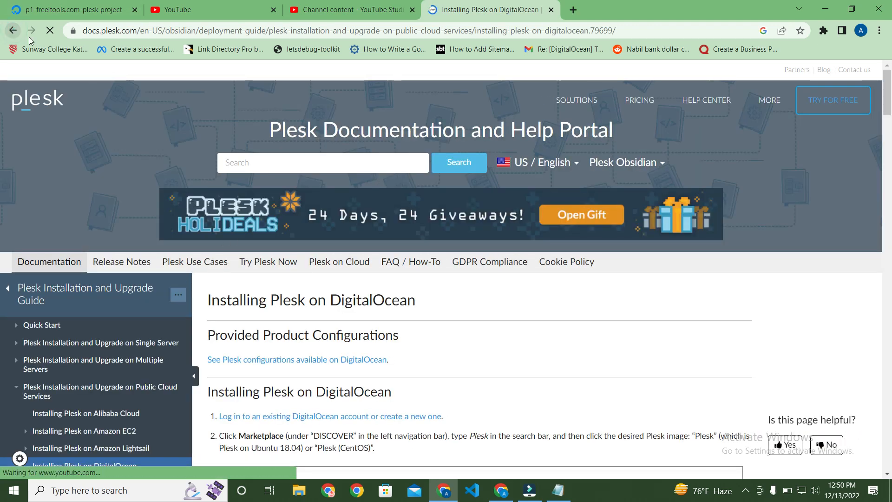
{"action": "left_click", "coordinate": [12, 31]}
Open the "Plesk | DigitalOcean Marketplace 1-Click App" page from the search results.
{"action": "scroll", "coordinate": [321, 206], "scroll_direction": "down", "scroll_amount": 5}
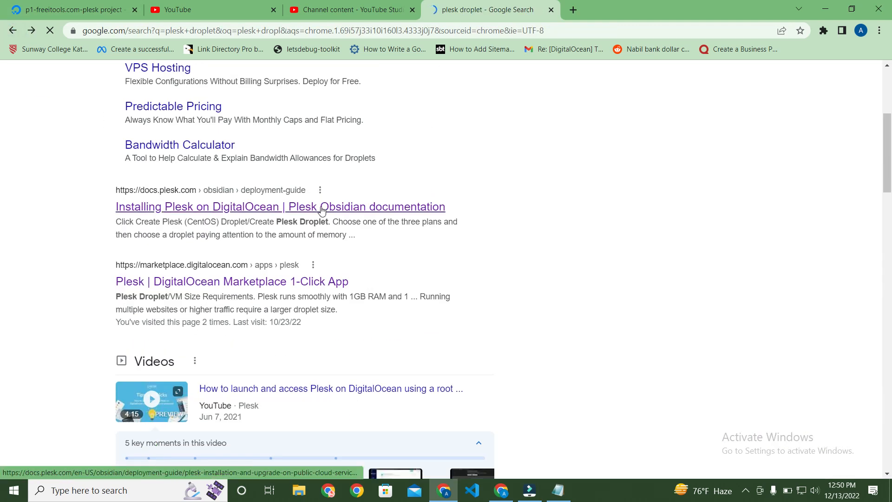
{"action": "left_click", "coordinate": [239, 275]}
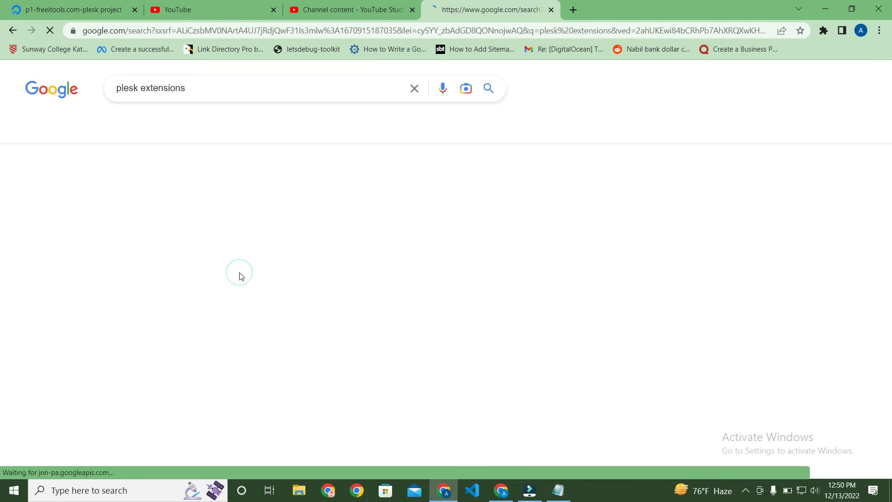
{"action": "left_click", "coordinate": [13, 30]}
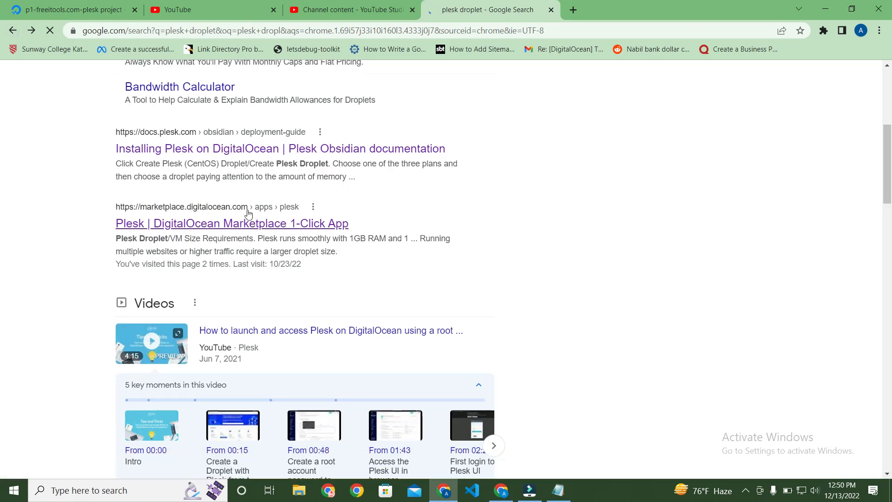
{"action": "left_click_drag", "start_coordinate": [248, 220], "coordinate": [251, 291]}
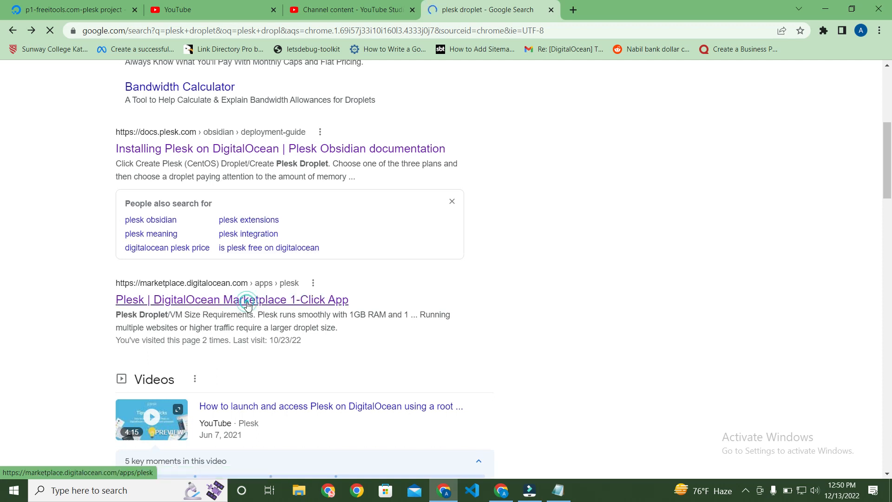
{"action": "left_click", "coordinate": [247, 299]}
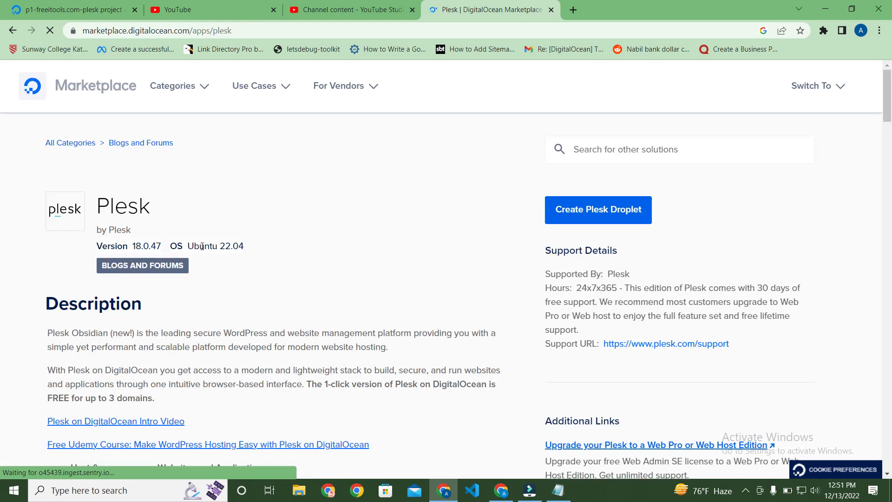
Look over the Plesk description on the Marketplace page and return to the p1-freeitools.com-plesk project's resources.
{"action": "scroll", "coordinate": [247, 248], "scroll_direction": "down", "scroll_amount": 3}
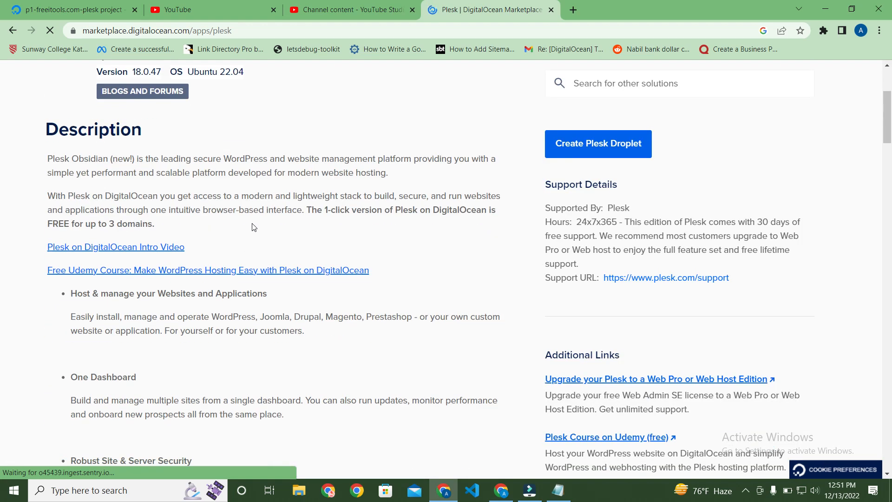
{"action": "scroll", "coordinate": [253, 229], "scroll_direction": "up", "scroll_amount": 4}
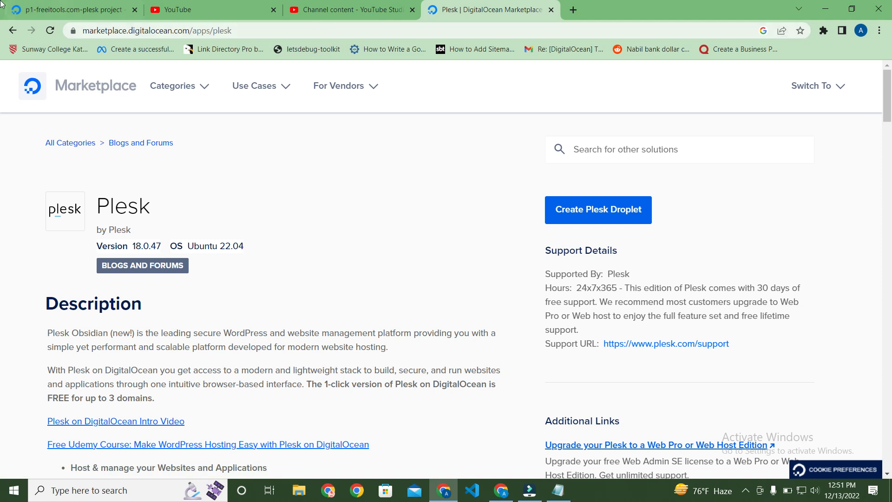
{"action": "left_click", "coordinate": [1, 4]}
{"action": "left_click", "coordinate": [182, 200]}
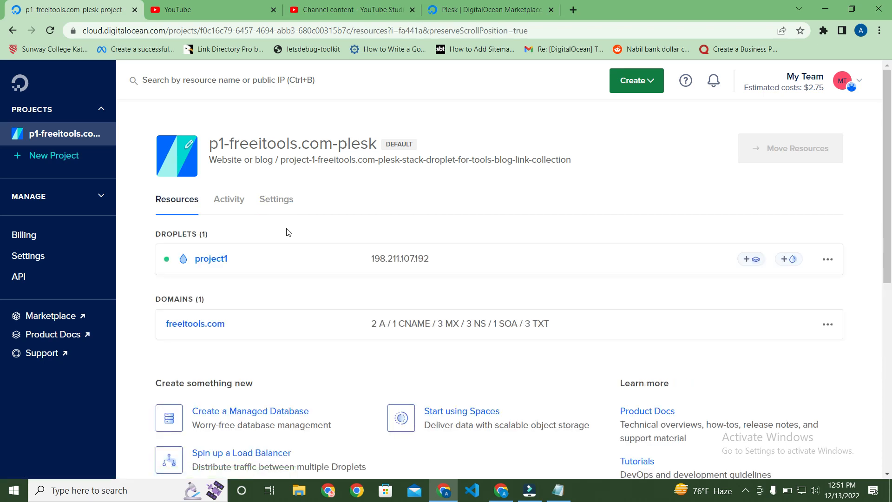
Copy the project1 droplet's IP address and load it in the browser tab showing the Plesk Marketplace page.
{"action": "left_click", "coordinate": [437, 258]}
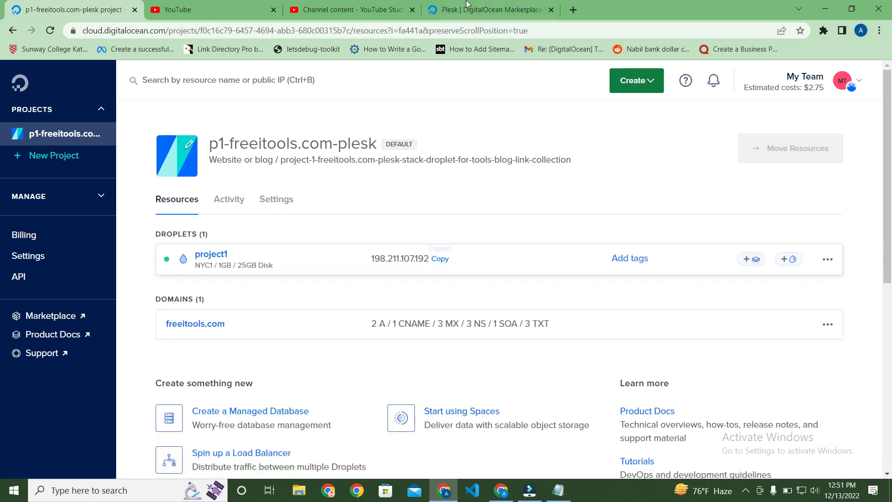
{"action": "left_click", "coordinate": [467, 3]}
{"action": "left_click", "coordinate": [474, 31]}
{"action": "key", "text": "ctrl+v"}
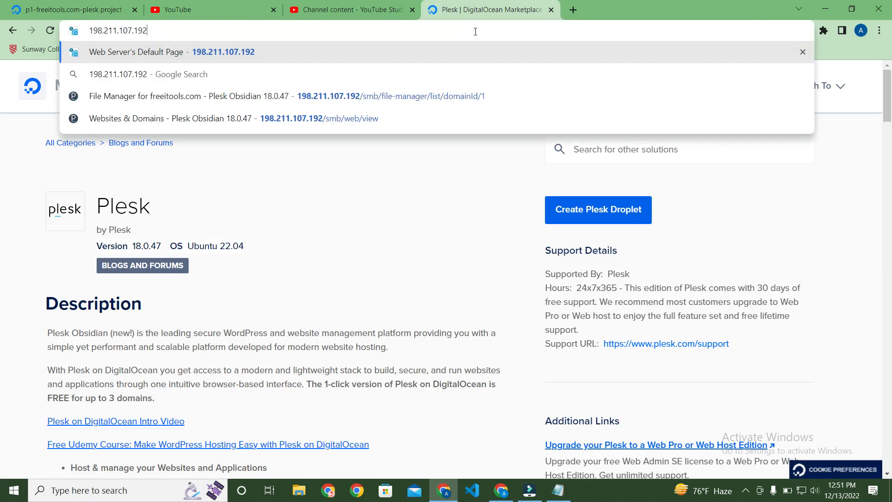
{"action": "key", "text": "Return"}
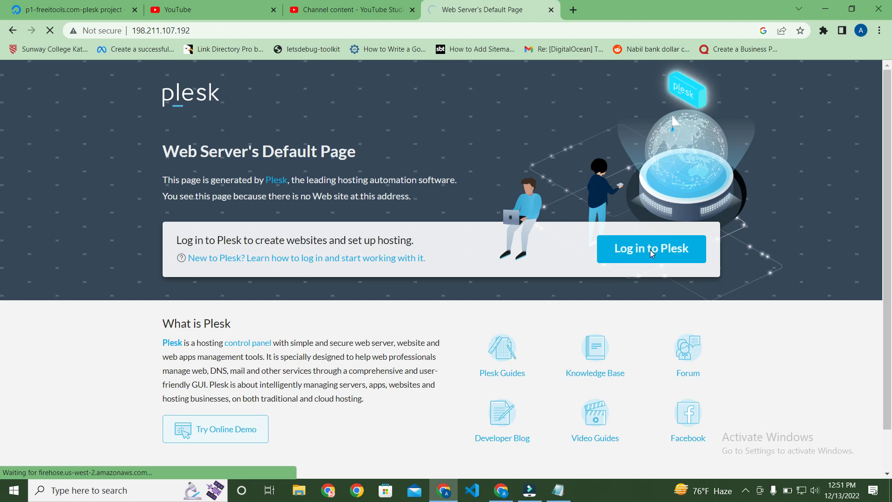
Go to the Plesk login page, switch to its plesk.page address that avoids SSL warnings, and log in.
{"action": "left_click", "coordinate": [652, 251]}
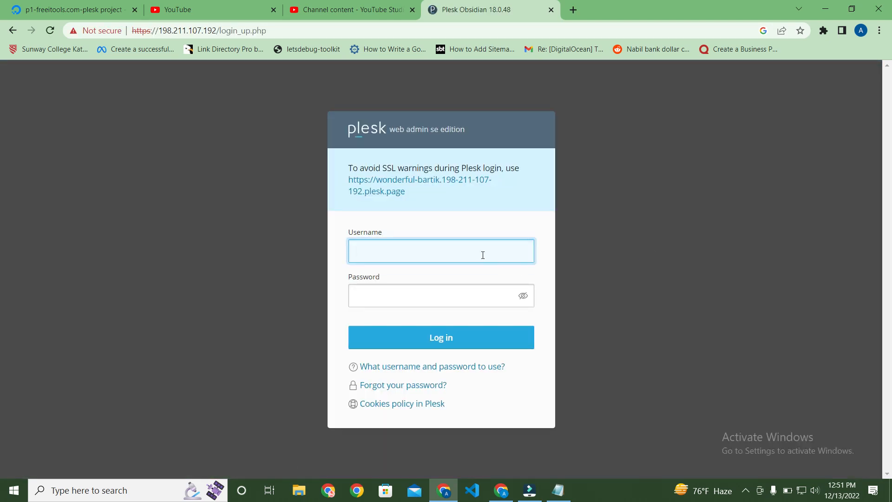
{"action": "left_click", "coordinate": [483, 255]}
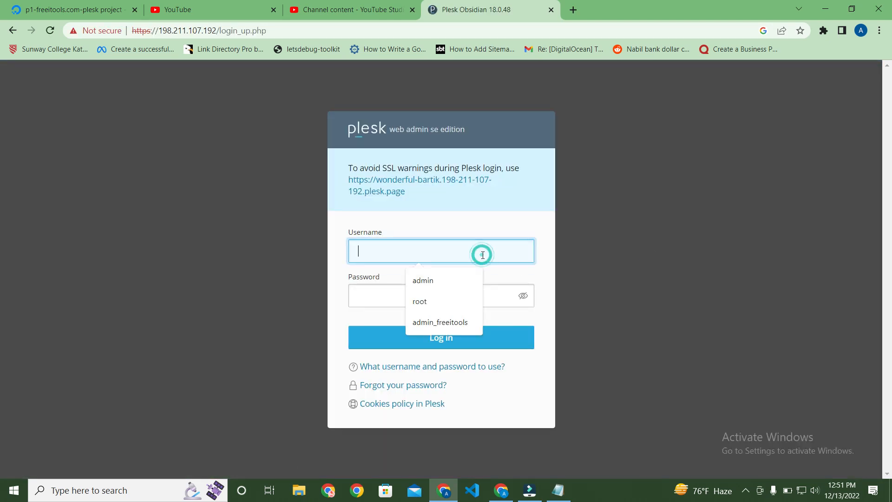
{"action": "left_click", "coordinate": [449, 185]}
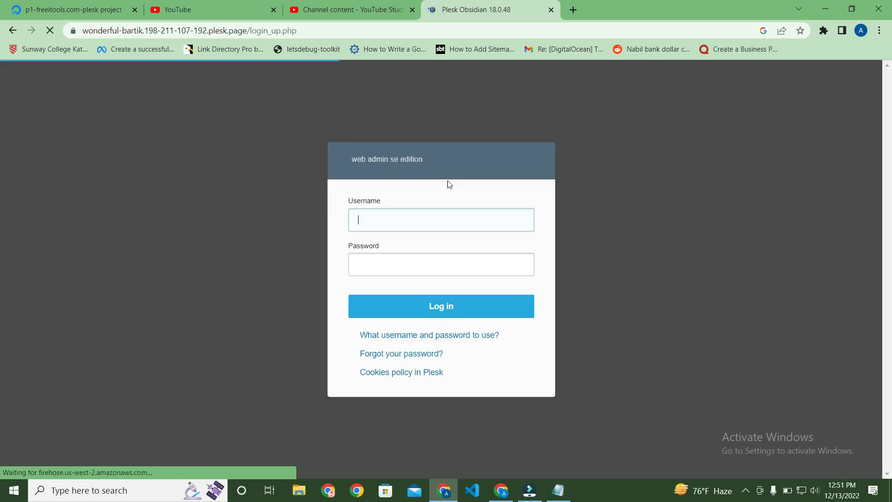
{"action": "left_click", "coordinate": [487, 308]}
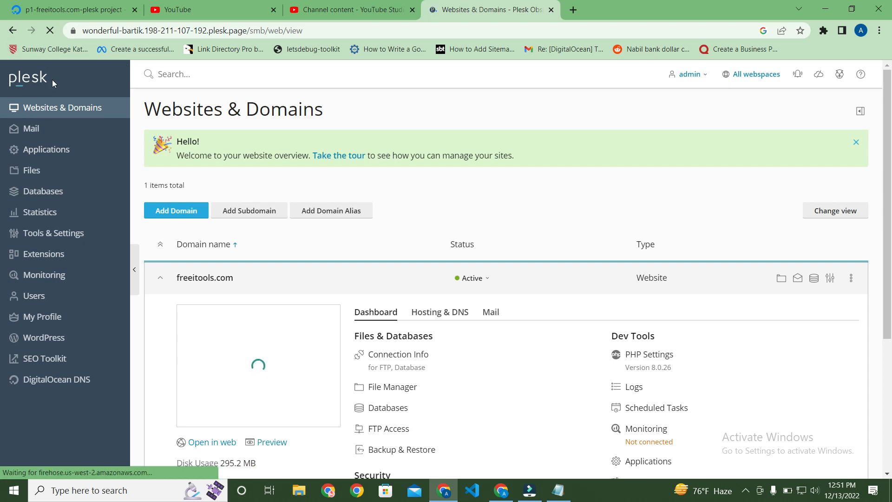
Examine the Plesk Websites & Domains overview, including the freeitools.com dashboard tools, with the navigation sidebar collapsed and expanded again.
{"action": "left_click_drag", "start_coordinate": [52, 80], "coordinate": [12, 79]}
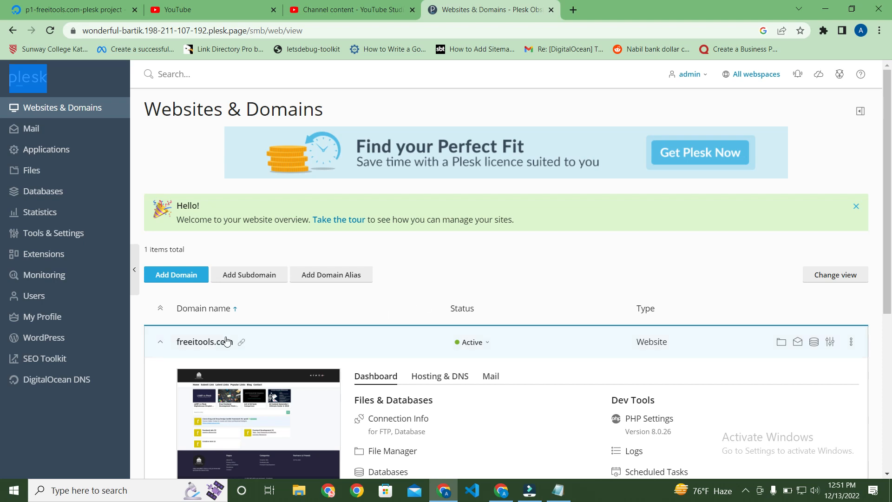
{"action": "left_click", "coordinate": [138, 369]}
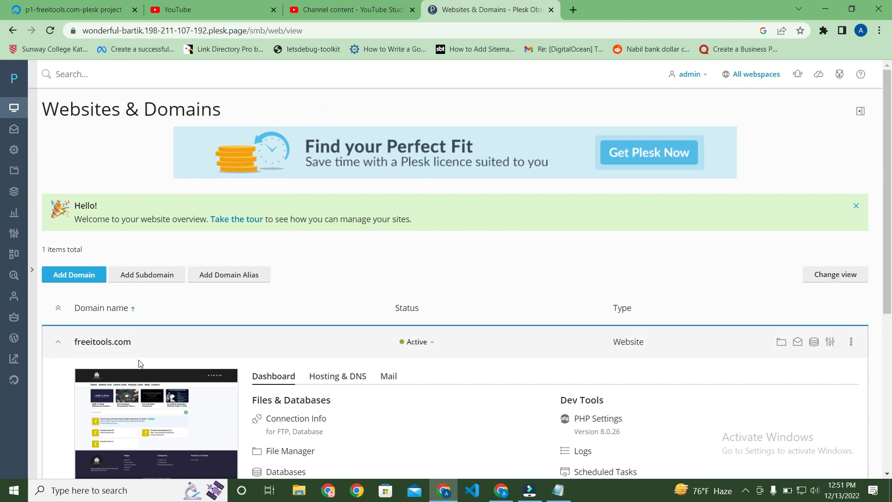
{"action": "scroll", "coordinate": [213, 343], "scroll_direction": "down", "scroll_amount": 6}
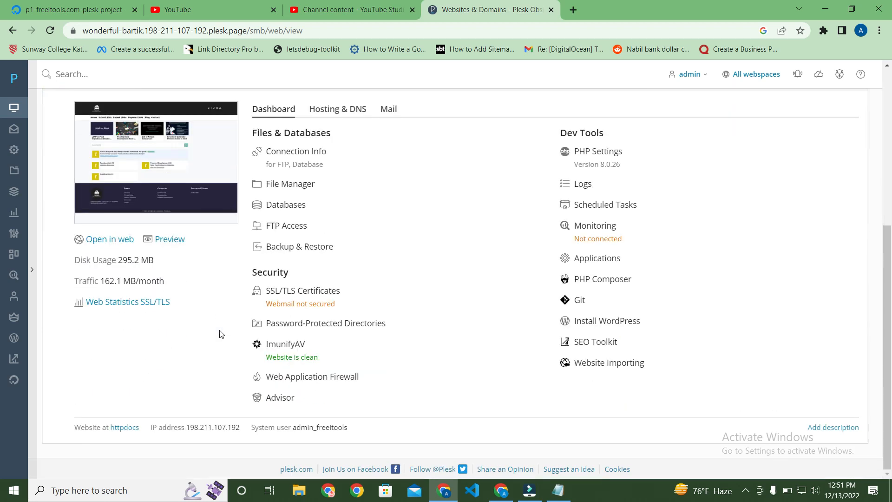
{"action": "scroll", "coordinate": [192, 287], "scroll_direction": "up", "scroll_amount": 6}
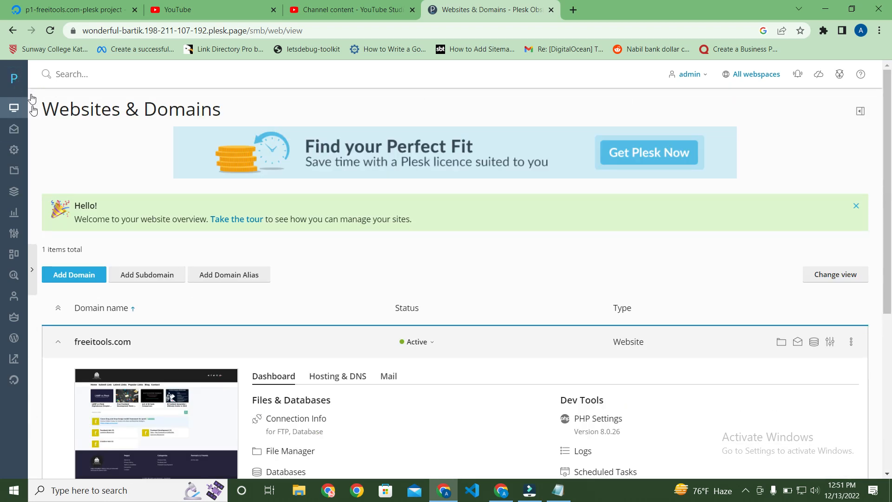
{"action": "left_click", "coordinate": [33, 260]}
{"action": "scroll", "coordinate": [314, 194], "scroll_direction": "down", "scroll_amount": 1}
{"action": "scroll", "coordinate": [313, 193], "scroll_direction": "down", "scroll_amount": 1}
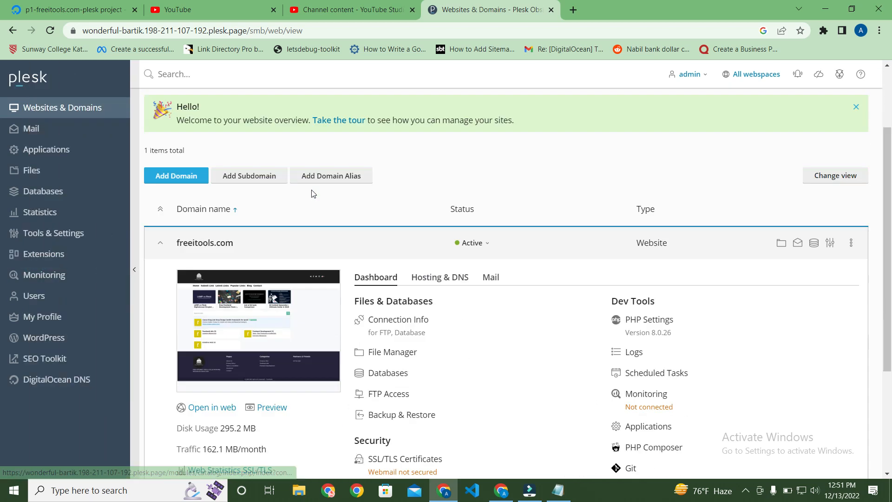
{"action": "scroll", "coordinate": [167, 305], "scroll_direction": "down", "scroll_amount": 3}
{"action": "scroll", "coordinate": [65, 281], "scroll_direction": "up", "scroll_amount": 2}
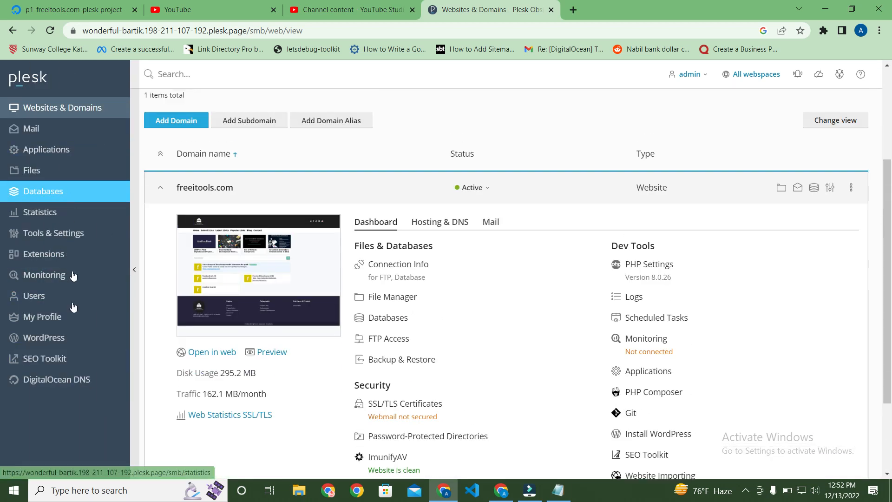
{"action": "scroll", "coordinate": [73, 306], "scroll_direction": "down", "scroll_amount": 2}
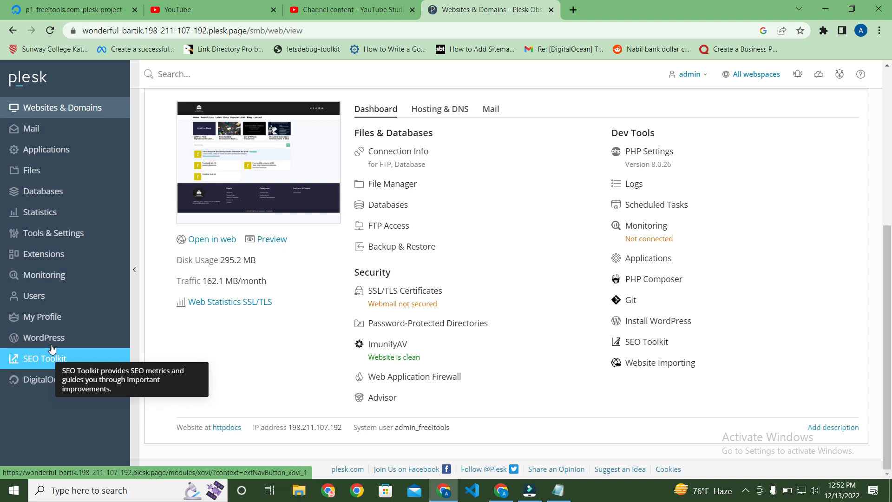
Try to view the WordPress section in Plesk, go back to the login page and close the Plesk tab.
{"action": "left_click", "coordinate": [51, 343]}
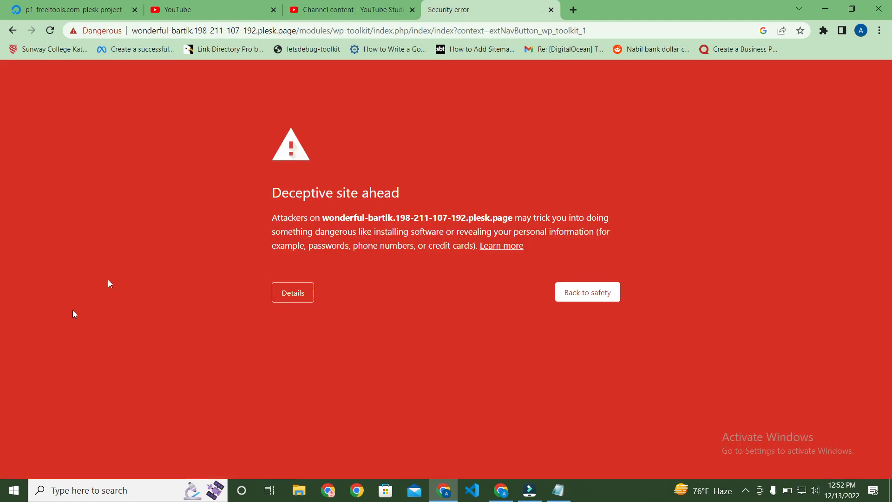
{"action": "left_click", "coordinate": [1, 36]}
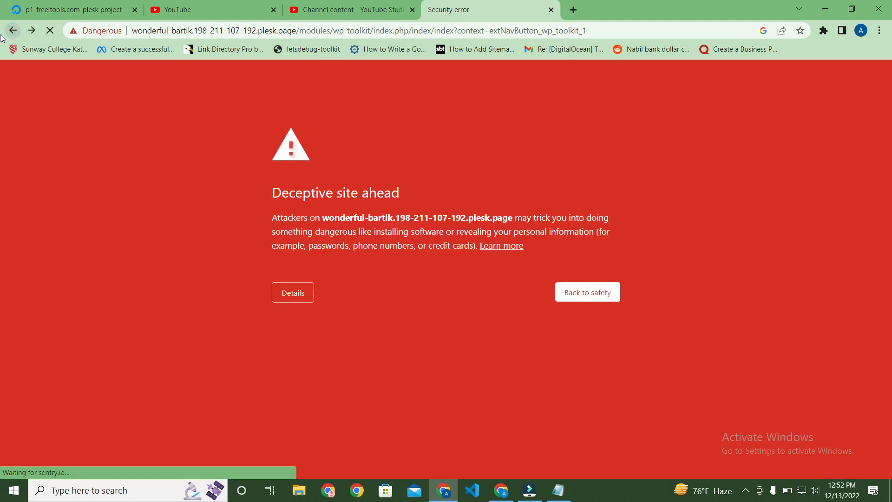
{"action": "left_click", "coordinate": [9, 35]}
{"action": "left_click", "coordinate": [8, 35]}
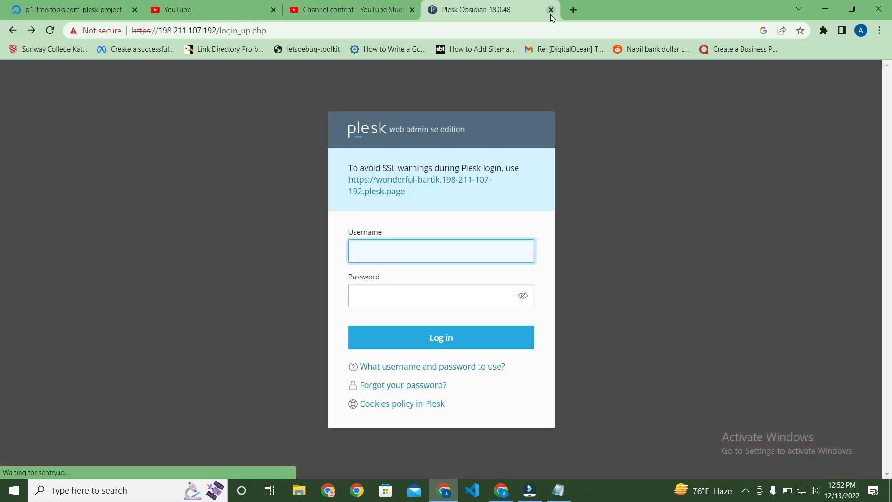
{"action": "left_click", "coordinate": [551, 13]}
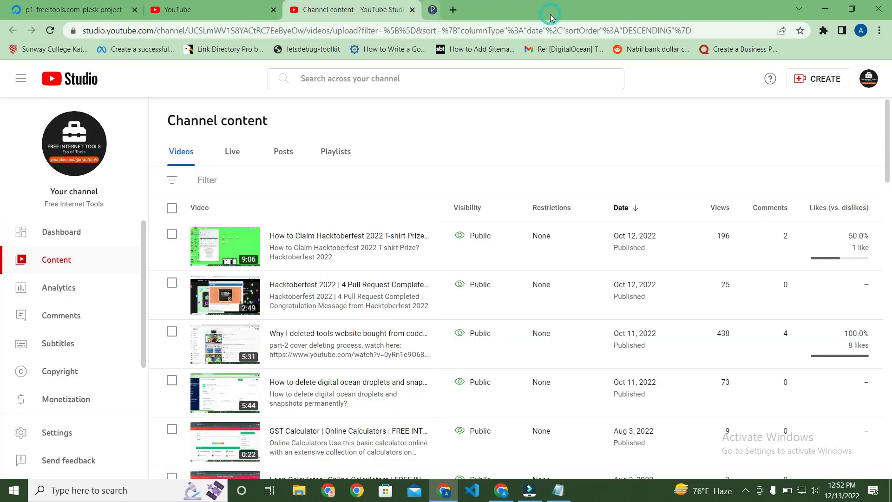
Return to the p1-freeitools.com-plesk project's settings and review the Delete project rule about default projects.
{"action": "left_click", "coordinate": [57, 4]}
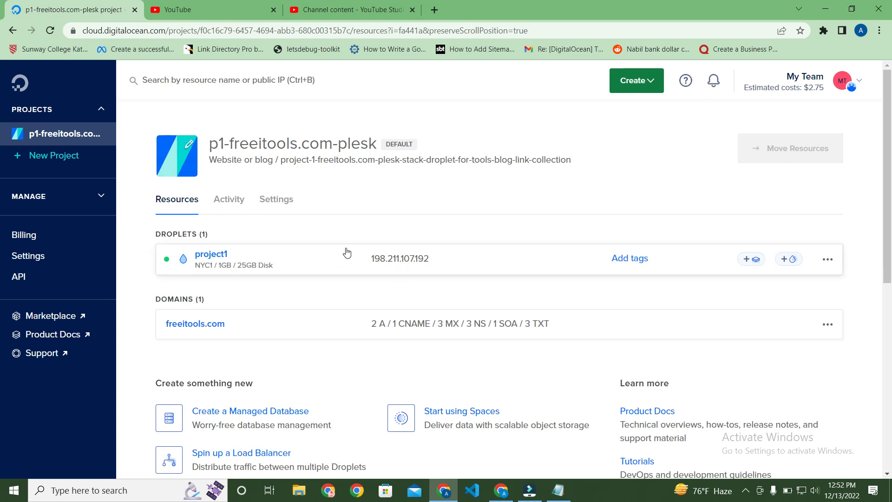
{"action": "scroll", "coordinate": [347, 252], "scroll_direction": "down", "scroll_amount": 1}
{"action": "left_click", "coordinate": [274, 142]}
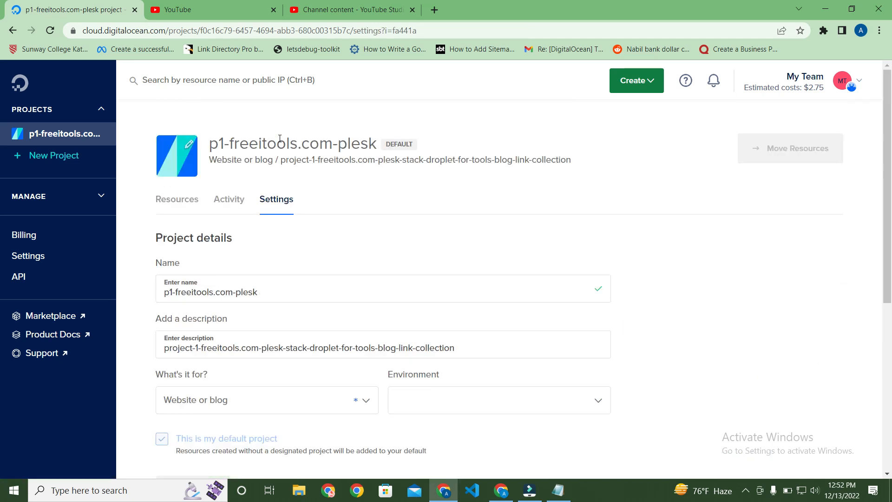
{"action": "scroll", "coordinate": [329, 305], "scroll_direction": "down", "scroll_amount": 5}
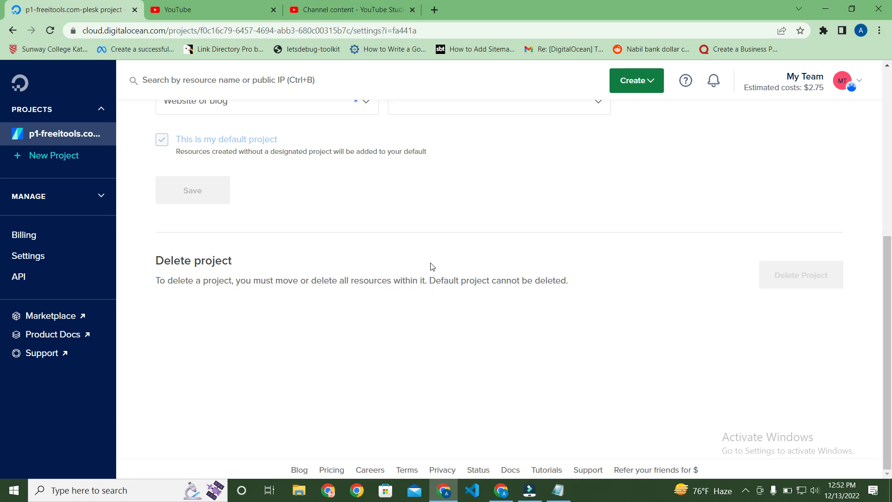
{"action": "left_click_drag", "start_coordinate": [431, 280], "coordinate": [575, 284]}
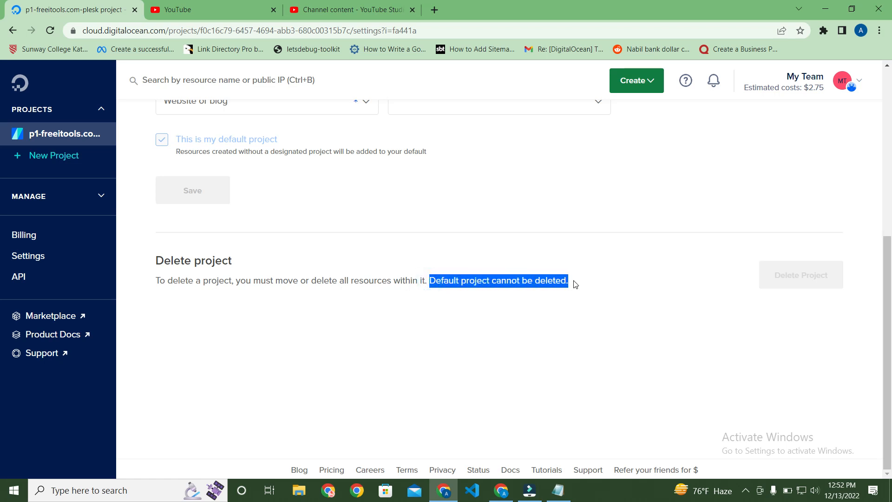
{"action": "scroll", "coordinate": [576, 284], "scroll_direction": "up", "scroll_amount": 6}
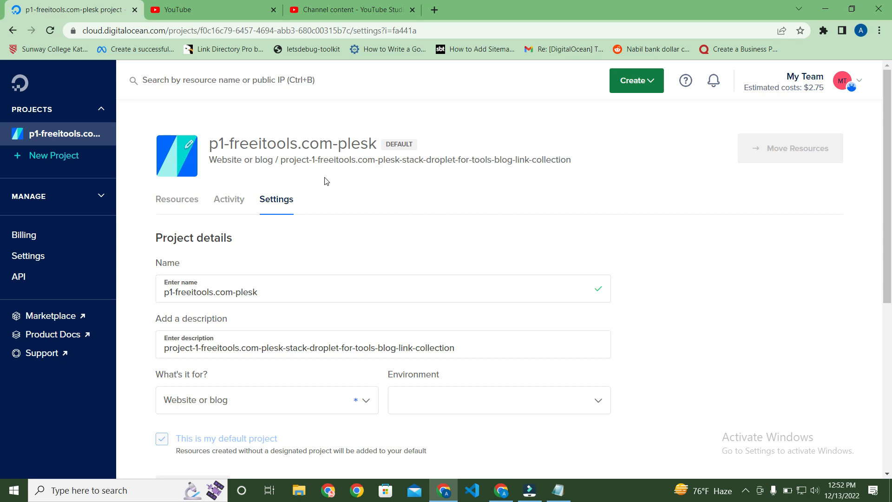
Create a new project named "projecttwo" with the description "two" and the purpose Website or blog.
{"action": "left_click", "coordinate": [72, 155]}
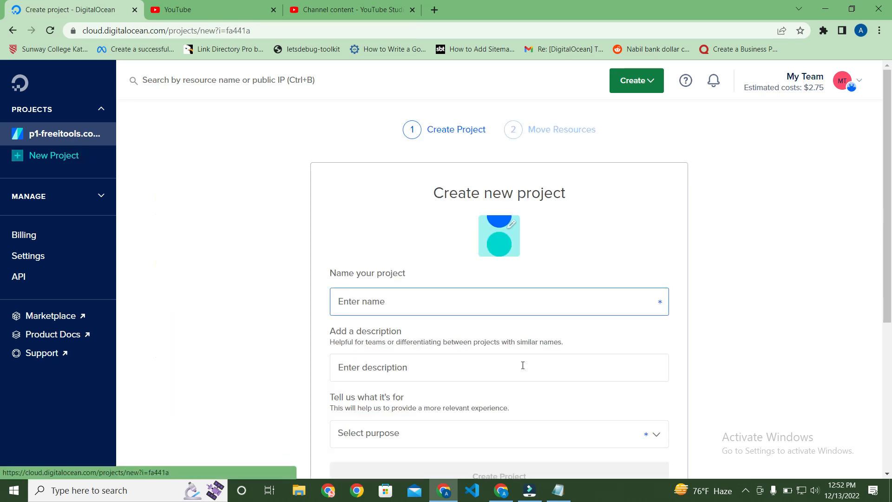
{"action": "type", "text": "projecttwo"}
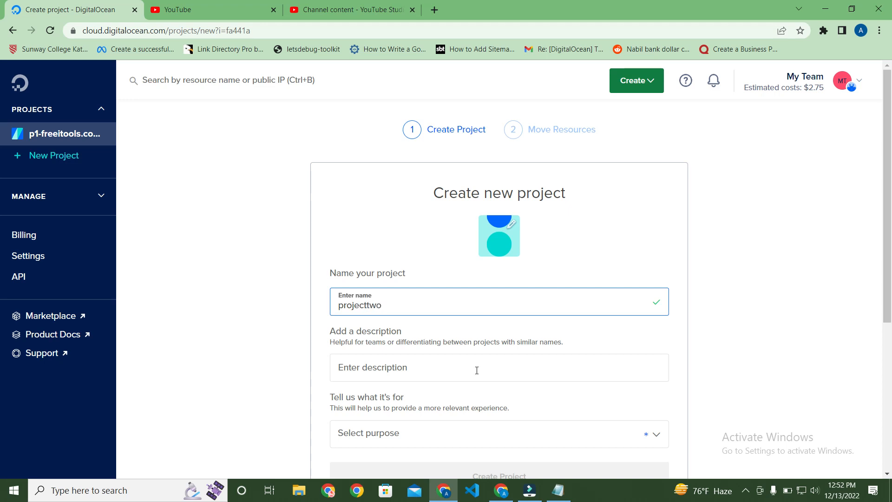
{"action": "left_click", "coordinate": [477, 371]}
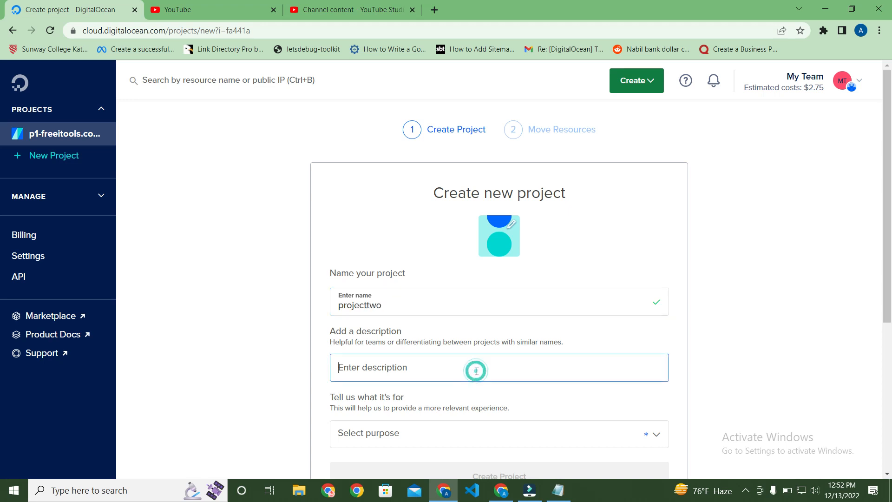
{"action": "type", "text": "two"}
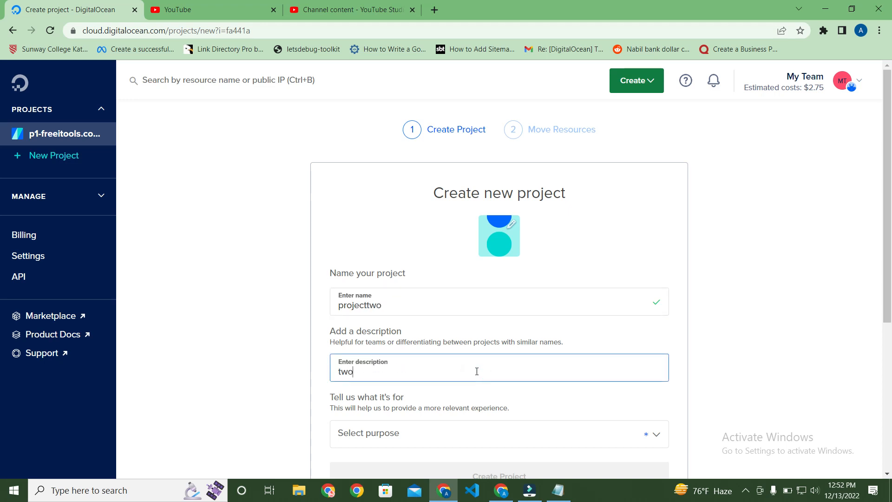
{"action": "scroll", "coordinate": [476, 371], "scroll_direction": "down", "scroll_amount": 3}
{"action": "left_click", "coordinate": [435, 320]}
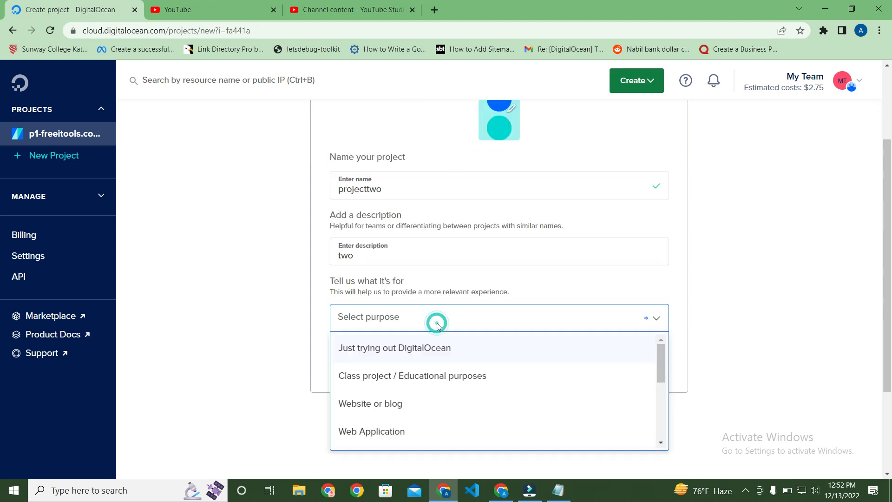
{"action": "left_click", "coordinate": [404, 403]}
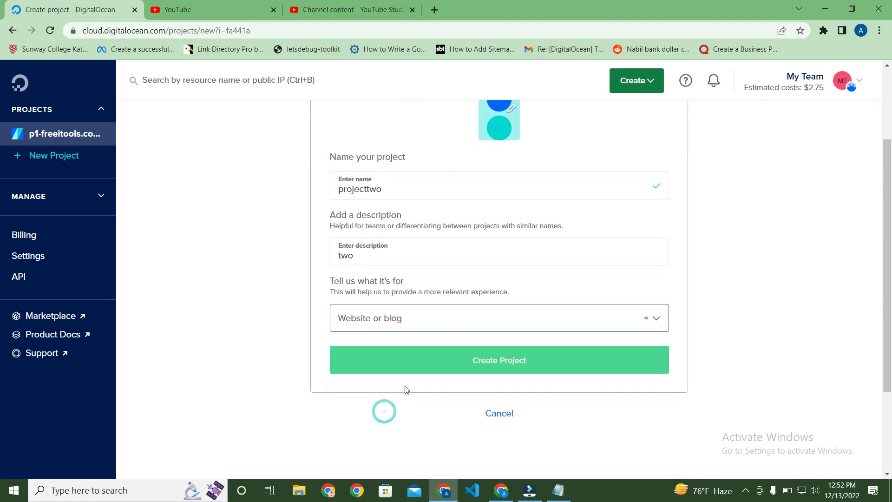
{"action": "left_click", "coordinate": [448, 363]}
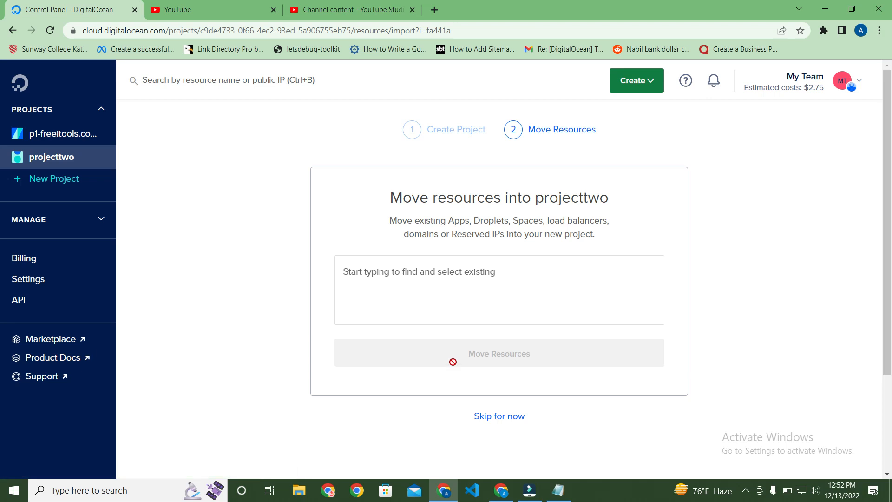
Skip moving resources into projecttwo, mark it as the default project in its settings and save the change.
{"action": "left_click", "coordinate": [499, 416]}
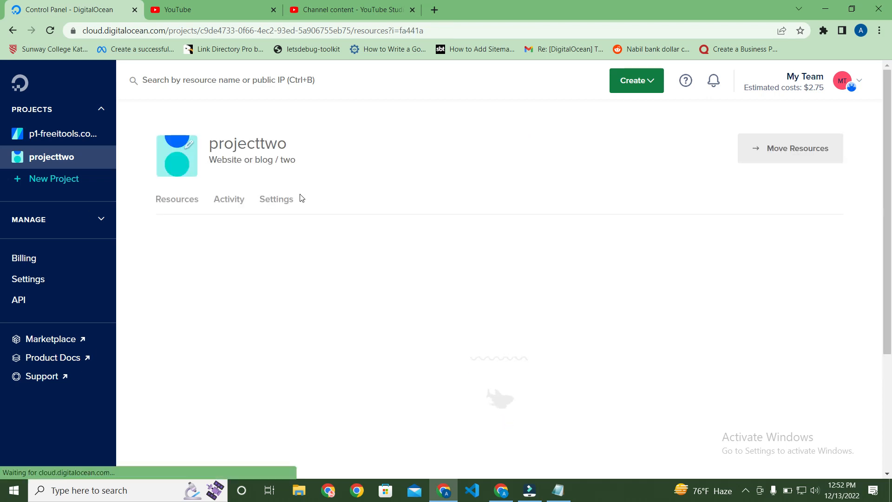
{"action": "left_click", "coordinate": [276, 201]}
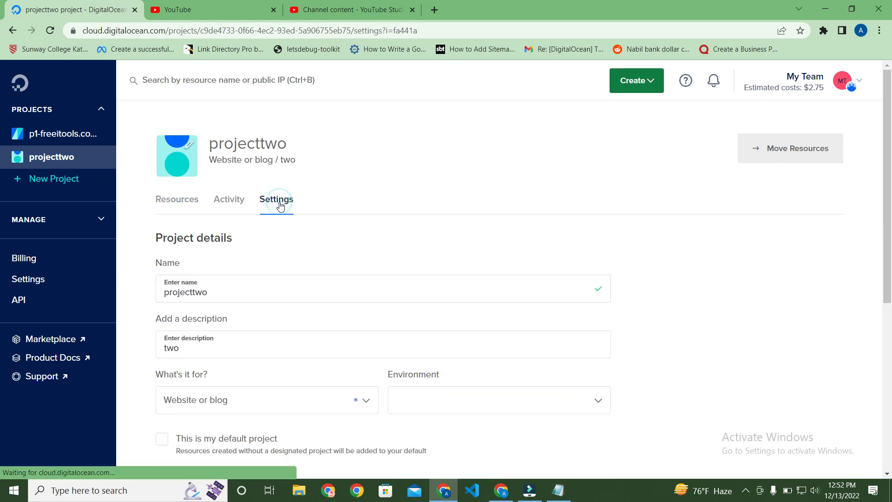
{"action": "scroll", "coordinate": [394, 293], "scroll_direction": "down", "scroll_amount": 6}
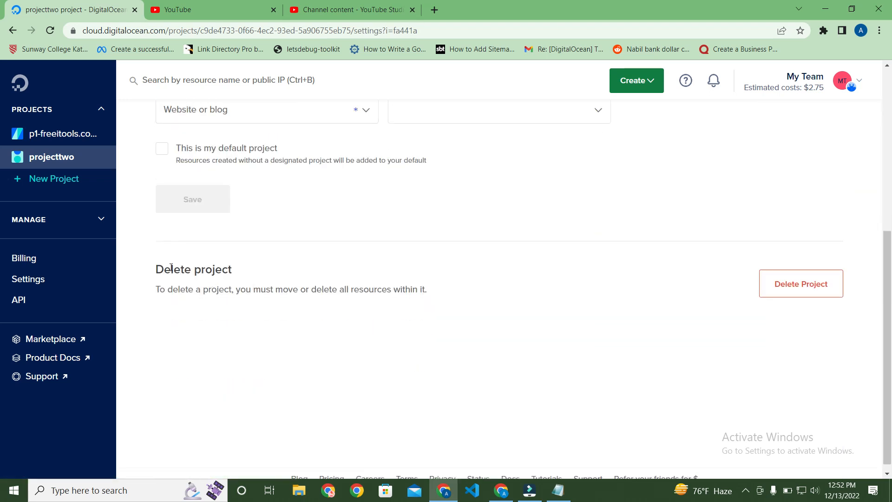
{"action": "scroll", "coordinate": [216, 265], "scroll_direction": "up", "scroll_amount": 4}
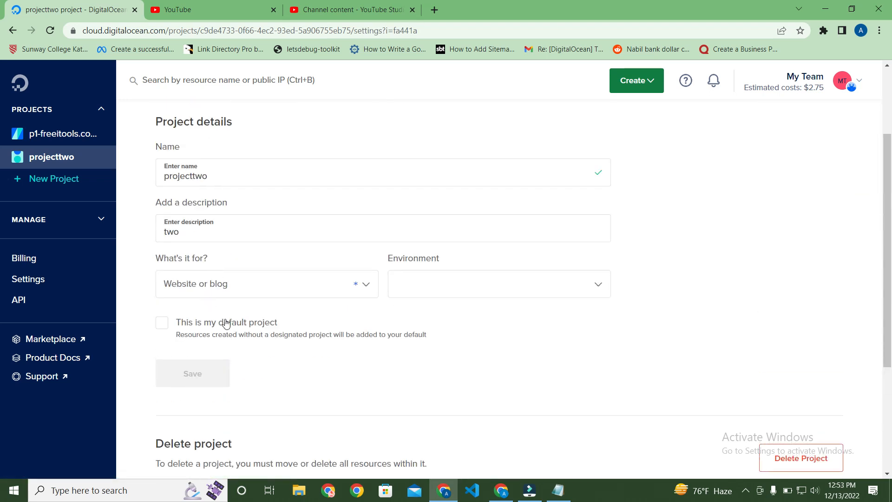
{"action": "left_click", "coordinate": [163, 322]}
{"action": "scroll", "coordinate": [287, 332], "scroll_direction": "up", "scroll_amount": 1}
{"action": "scroll", "coordinate": [287, 332], "scroll_direction": "up", "scroll_amount": 2}
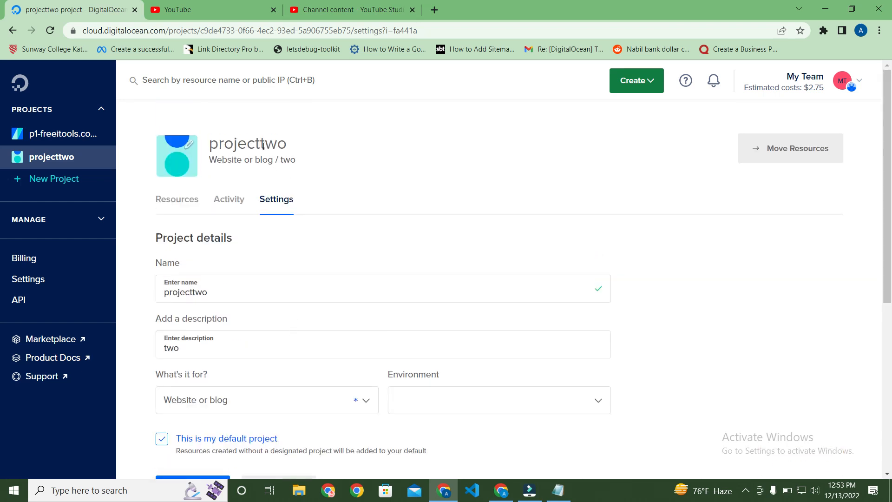
{"action": "scroll", "coordinate": [358, 325], "scroll_direction": "down", "scroll_amount": 5}
{"action": "left_click", "coordinate": [189, 256]}
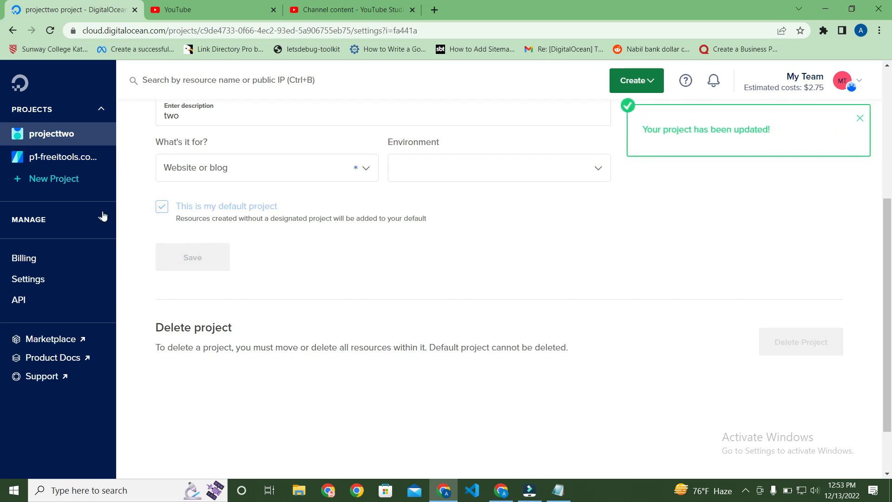
Open the p1-freeitools.com-plesk project and check the team's estimated costs.
{"action": "left_click", "coordinate": [60, 157]}
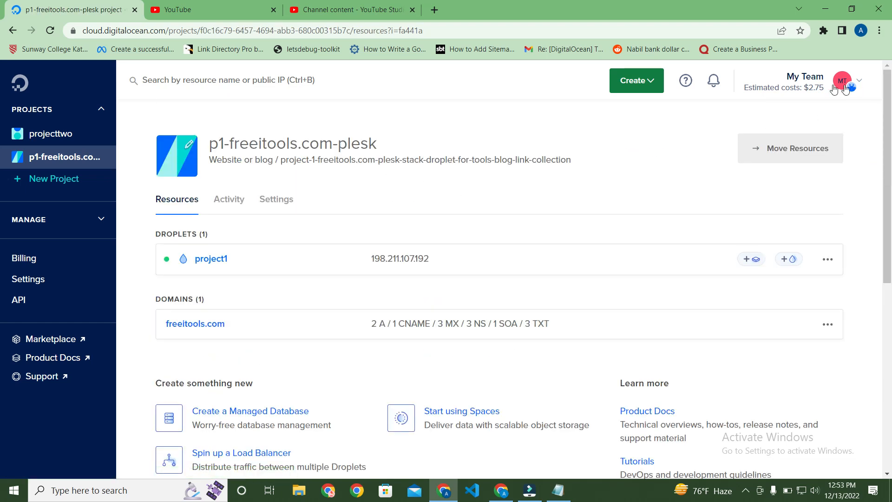
{"action": "left_click_drag", "start_coordinate": [803, 87], "coordinate": [825, 91]}
{"action": "left_click", "coordinate": [788, 116]}
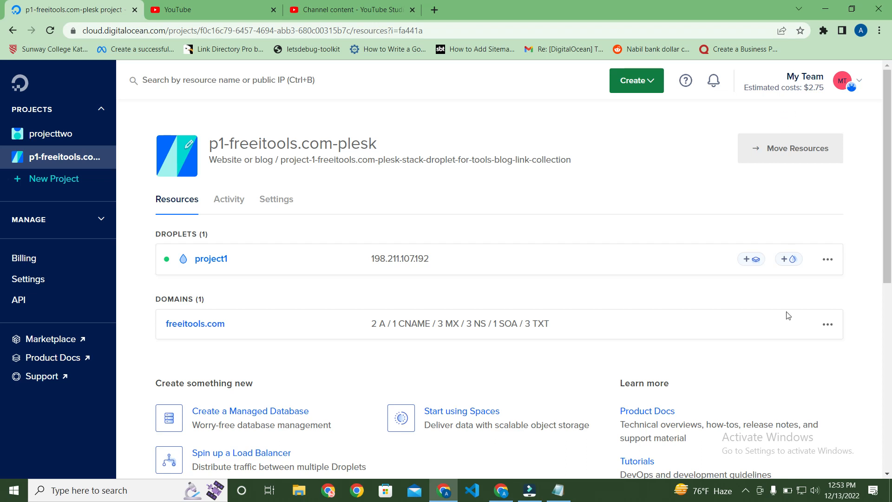
{"action": "left_click", "coordinate": [751, 488]}
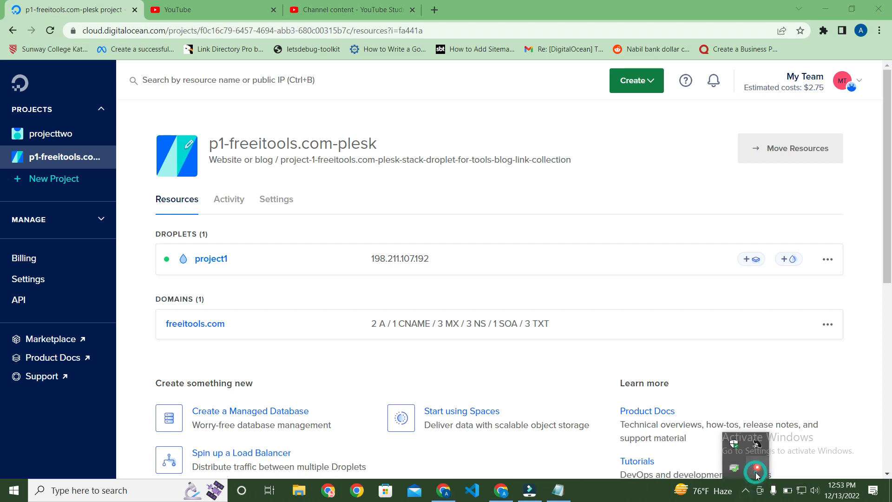
{"action": "right_click", "coordinate": [756, 474]}
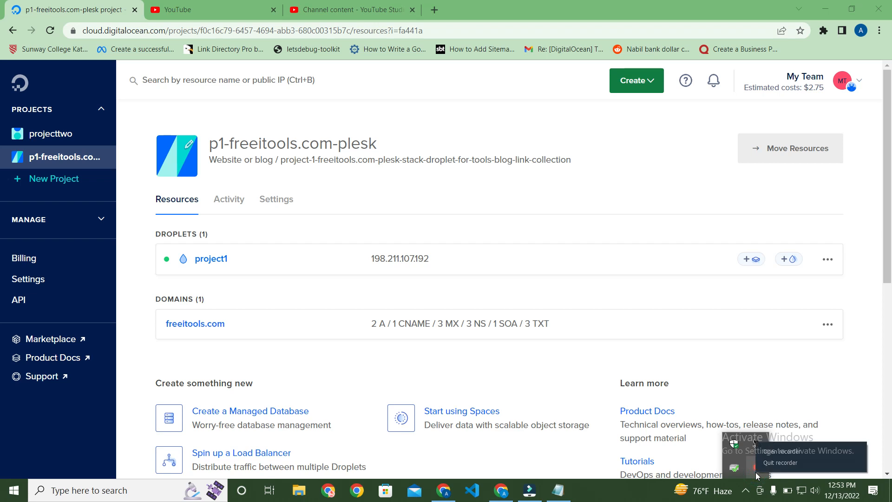
{"action": "left_click", "coordinate": [770, 452]}
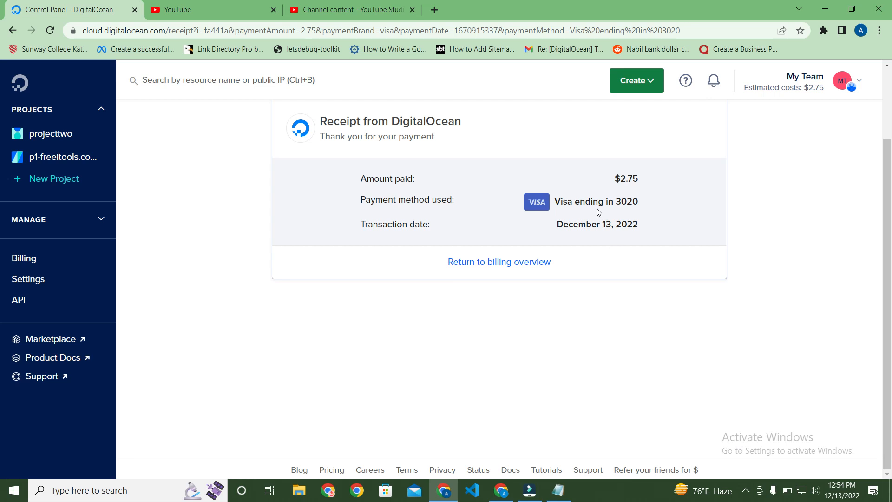
Review the amount paid and transaction date on the payment receipt, and check the estimated due on the reloaded Billing page.
{"action": "left_click_drag", "start_coordinate": [615, 180], "coordinate": [639, 183]}
{"action": "left_click_drag", "start_coordinate": [637, 223], "coordinate": [539, 233]}
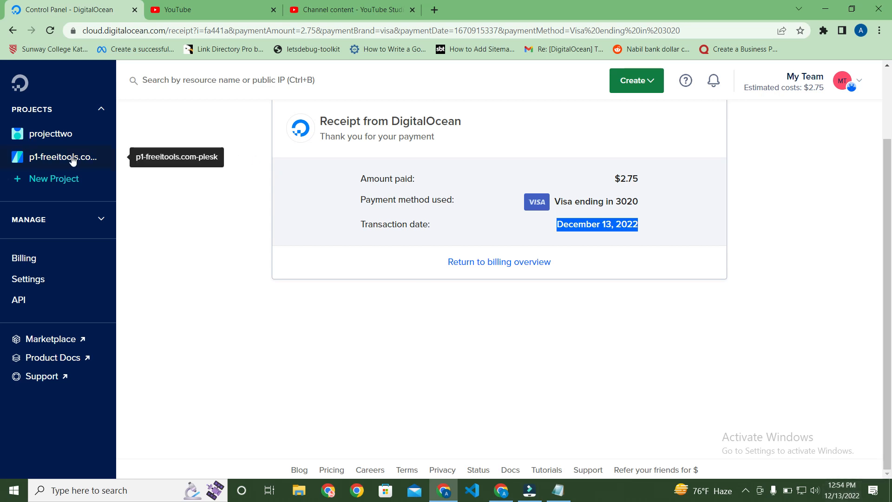
{"action": "left_click", "coordinate": [50, 157]}
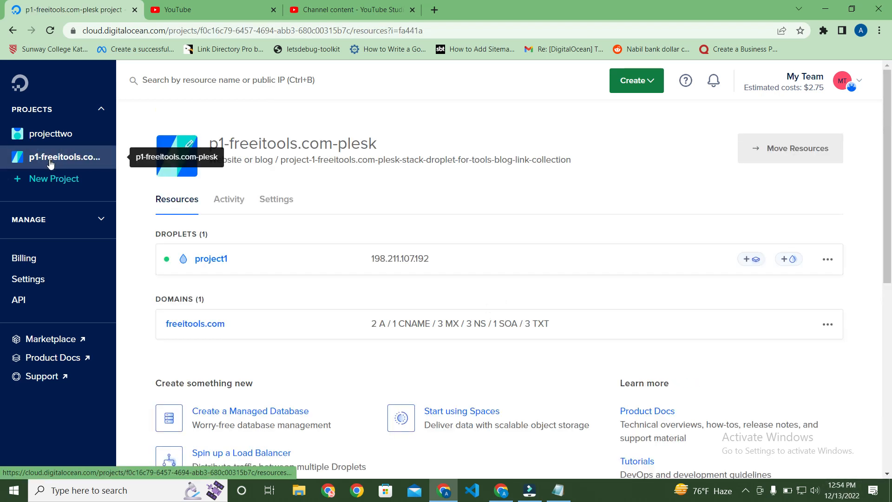
{"action": "left_click", "coordinate": [47, 259]}
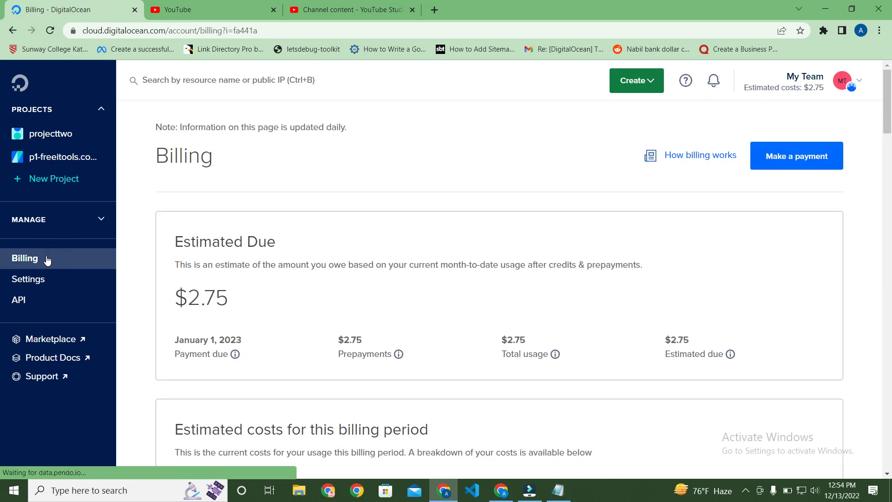
{"action": "left_click", "coordinate": [50, 31]}
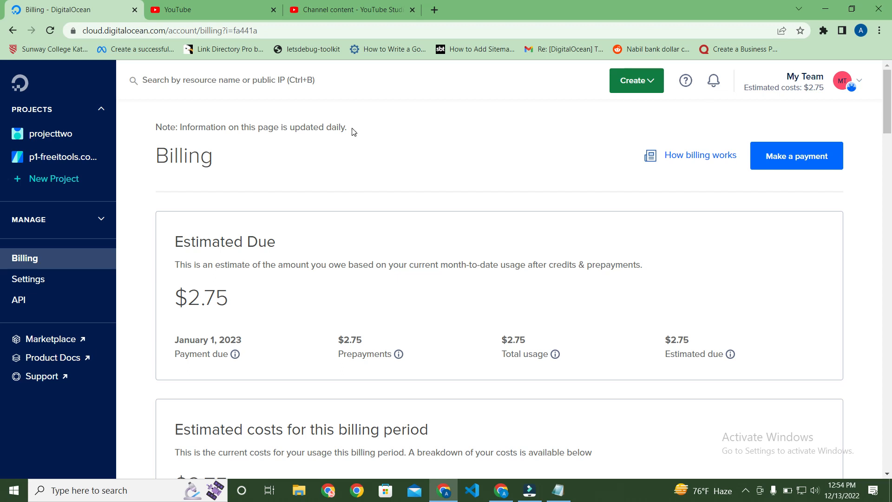
{"action": "scroll", "coordinate": [353, 132], "scroll_direction": "down", "scroll_amount": 1}
{"action": "scroll", "coordinate": [353, 131], "scroll_direction": "up", "scroll_amount": 1}
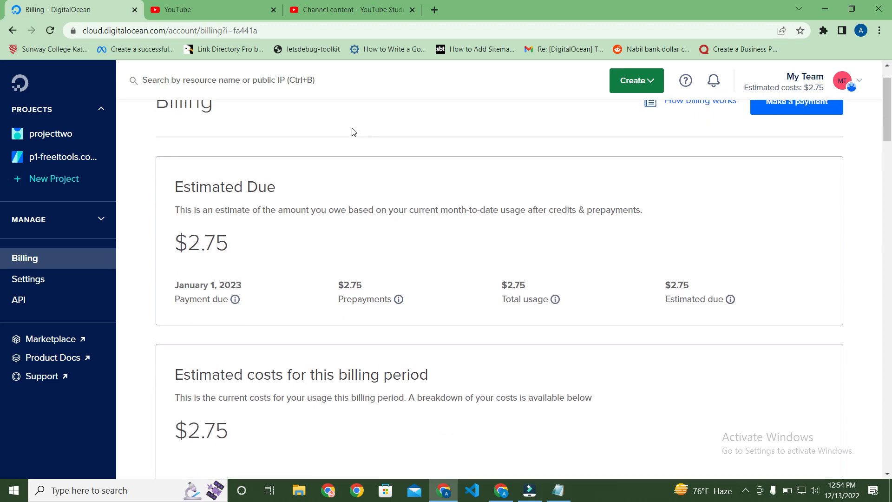
View the resources of the p1-freeitools.com-plesk project and of projecttwo, including its default label.
{"action": "left_click", "coordinate": [68, 158]}
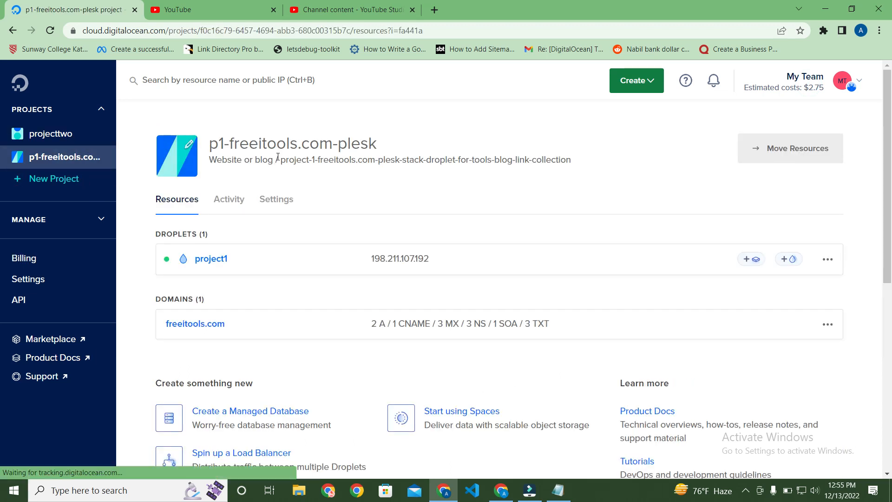
{"action": "left_click", "coordinate": [36, 136]}
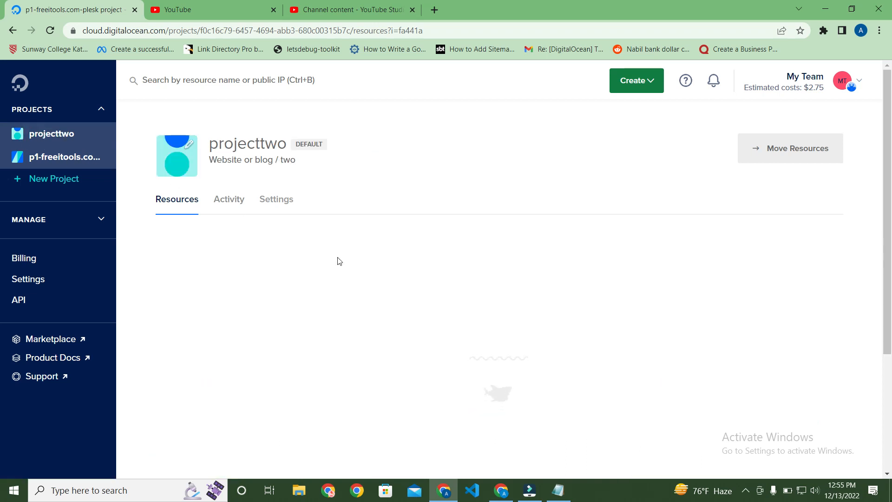
{"action": "scroll", "coordinate": [342, 283], "scroll_direction": "down", "scroll_amount": 5}
{"action": "scroll", "coordinate": [341, 281], "scroll_direction": "up", "scroll_amount": 5}
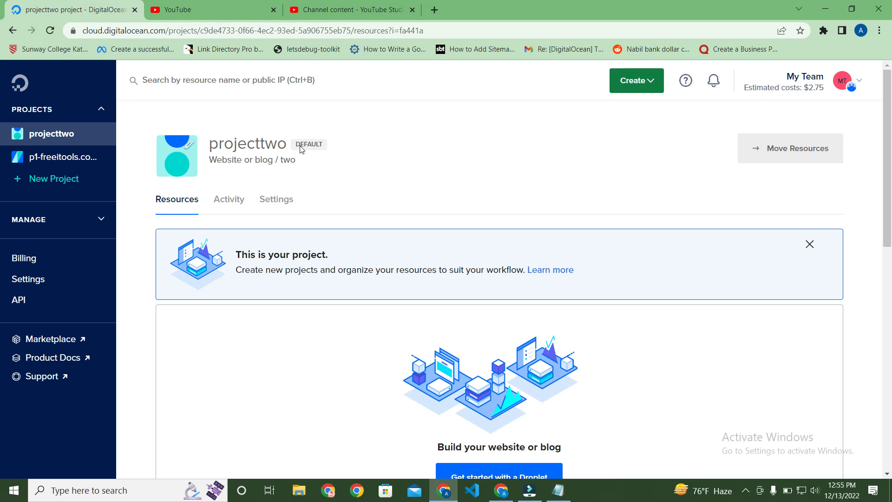
Review the default project option and the Delete project rule about resources in the p1-freeitools.com-plesk project's settings.
{"action": "left_click", "coordinate": [52, 160]}
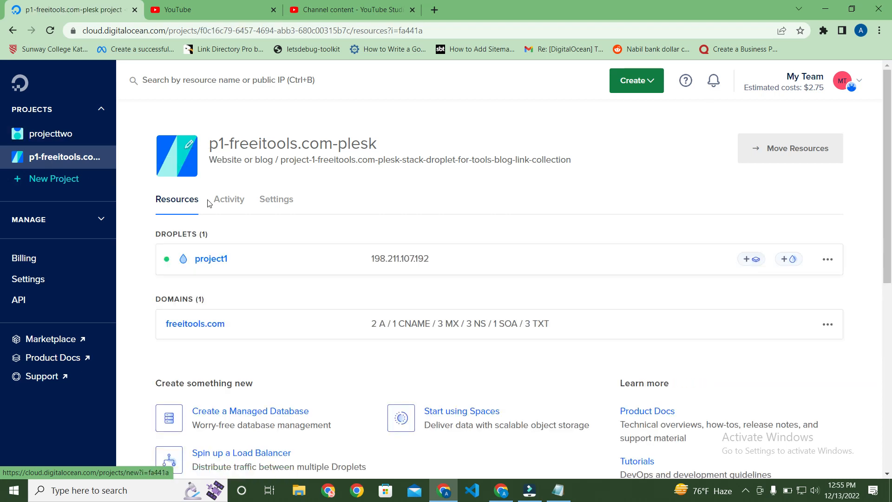
{"action": "left_click", "coordinate": [273, 210]}
{"action": "scroll", "coordinate": [408, 343], "scroll_direction": "down", "scroll_amount": 5}
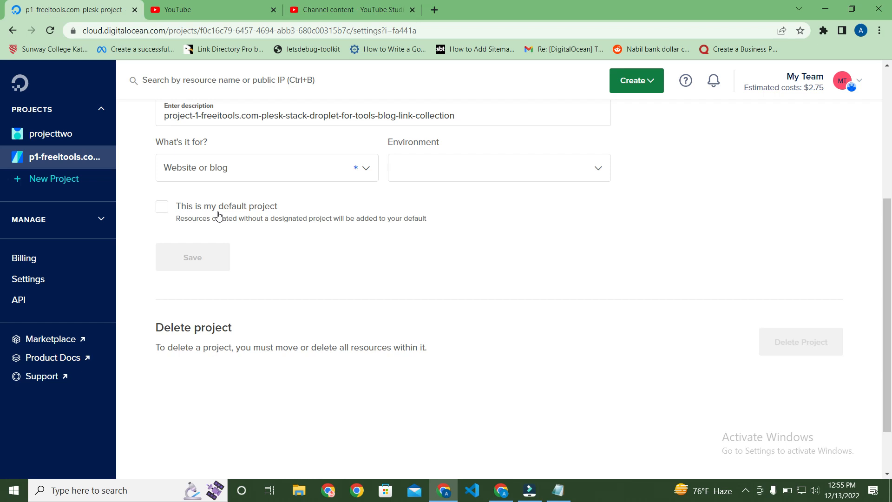
{"action": "scroll", "coordinate": [242, 236], "scroll_direction": "up", "scroll_amount": 2}
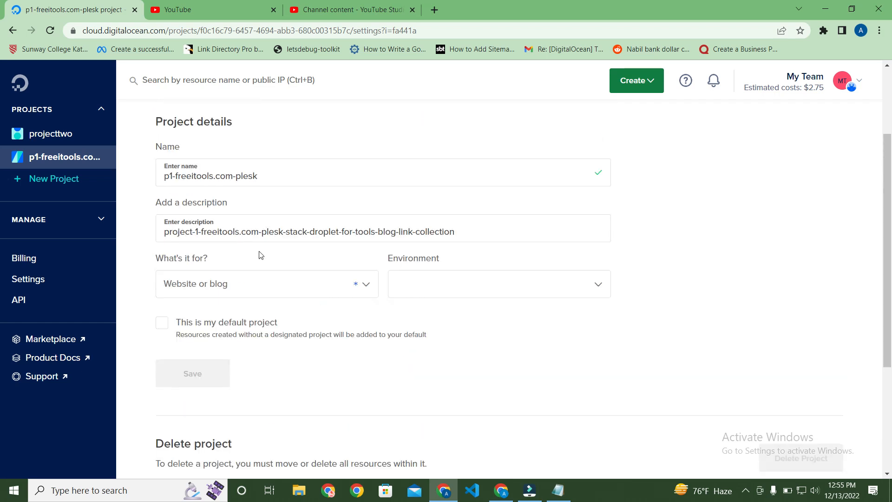
{"action": "scroll", "coordinate": [279, 279], "scroll_direction": "up", "scroll_amount": 2}
{"action": "scroll", "coordinate": [305, 299], "scroll_direction": "down", "scroll_amount": 5}
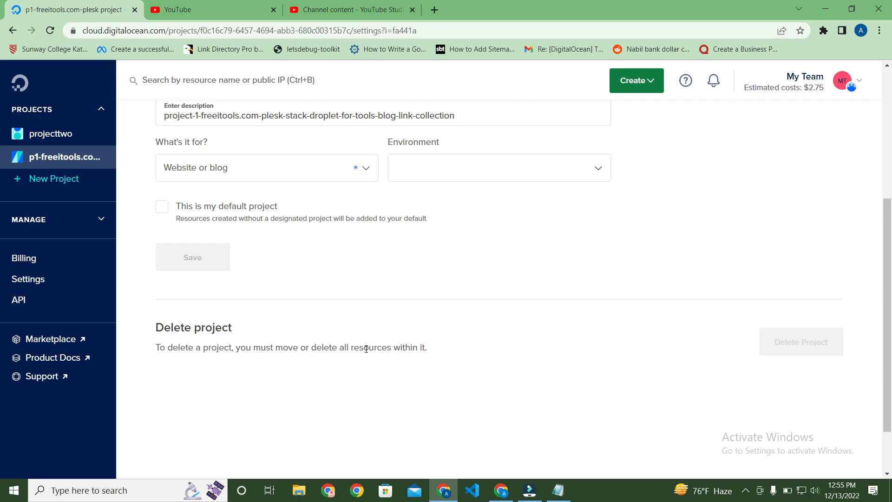
{"action": "scroll", "coordinate": [365, 348], "scroll_direction": "up", "scroll_amount": 3}
{"action": "scroll", "coordinate": [325, 353], "scroll_direction": "down", "scroll_amount": 3}
{"action": "left_click_drag", "start_coordinate": [237, 349], "coordinate": [265, 350]}
{"action": "left_click_drag", "start_coordinate": [319, 349], "coordinate": [347, 349]}
{"action": "scroll", "coordinate": [347, 350], "scroll_direction": "up", "scroll_amount": 5}
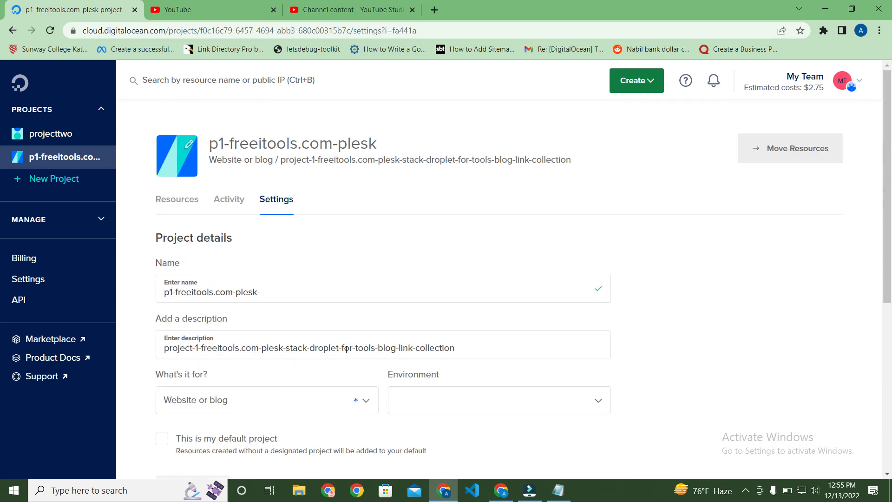
Destroy the project1 droplet in the p1-freeitools.com-plesk project, entering the name "project1" to confirm.
{"action": "left_click", "coordinate": [186, 200]}
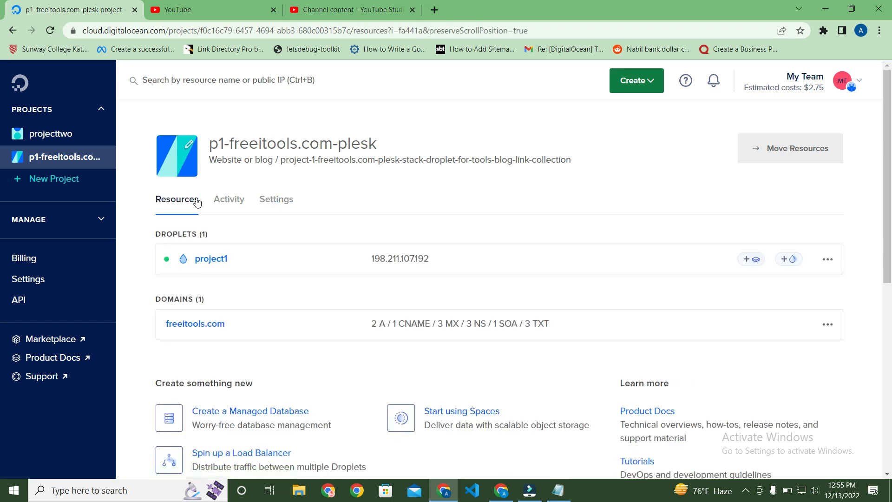
{"action": "left_click", "coordinate": [825, 261]}
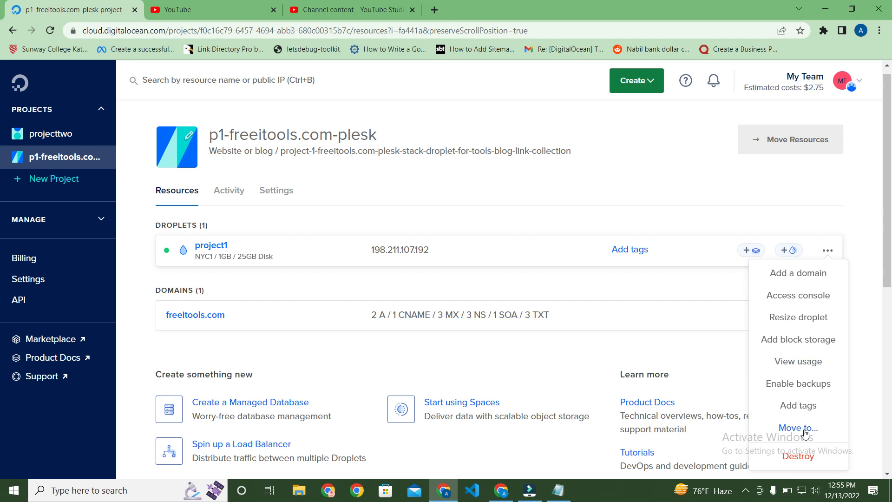
{"action": "left_click", "coordinate": [805, 457]}
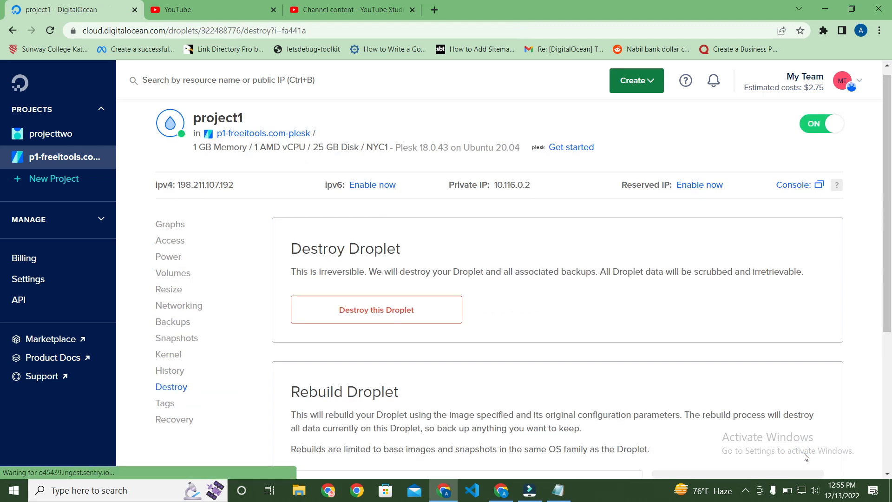
{"action": "left_click", "coordinate": [367, 308]}
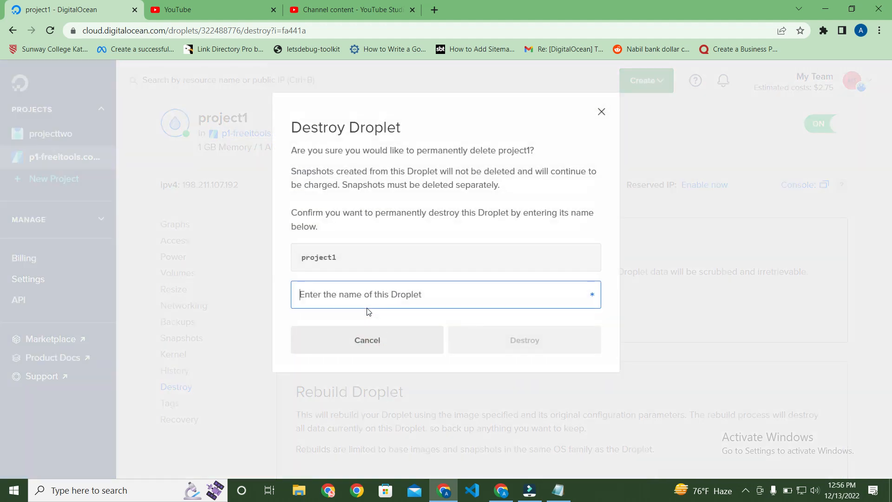
{"action": "left_click", "coordinate": [356, 256]}
{"action": "double_click", "coordinate": [326, 259]}
{"action": "right_click", "coordinate": [326, 260]}
{"action": "left_click", "coordinate": [353, 269]}
{"action": "left_click", "coordinate": [377, 298]}
{"action": "key", "text": "ctrl+v"}
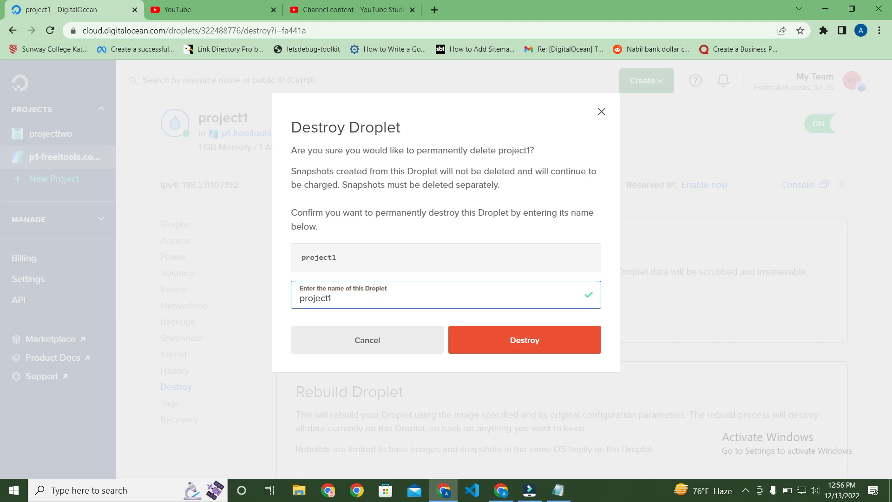
{"action": "left_click", "coordinate": [506, 337]}
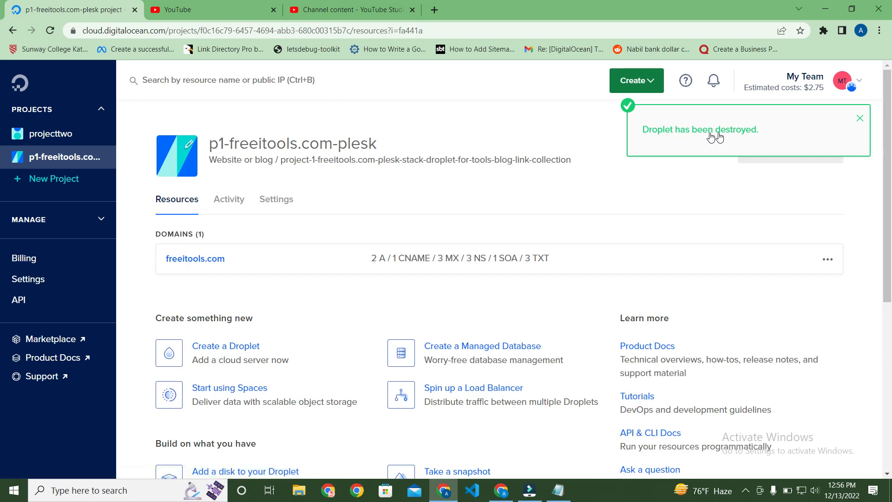
Check the Delete project section again in the p1-freeitools.com-plesk project's settings.
{"action": "left_click", "coordinate": [276, 199]}
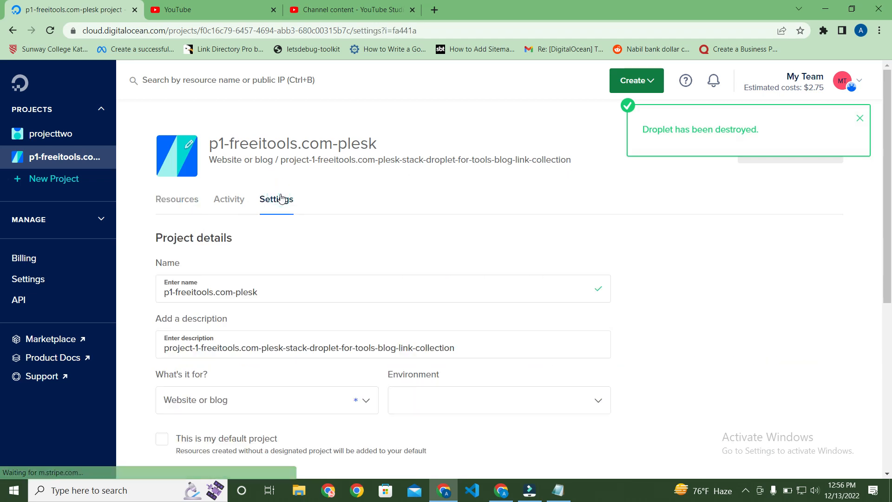
{"action": "scroll", "coordinate": [344, 282], "scroll_direction": "down", "scroll_amount": 5}
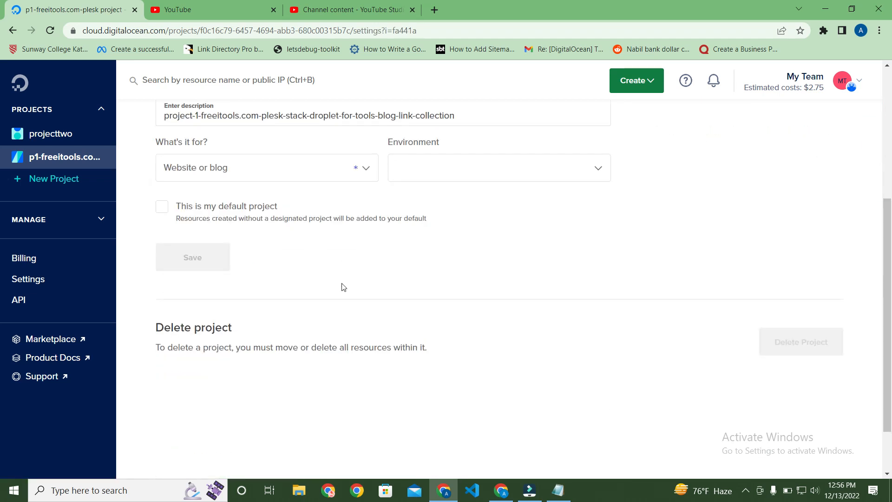
{"action": "scroll", "coordinate": [335, 325], "scroll_direction": "up", "scroll_amount": 5}
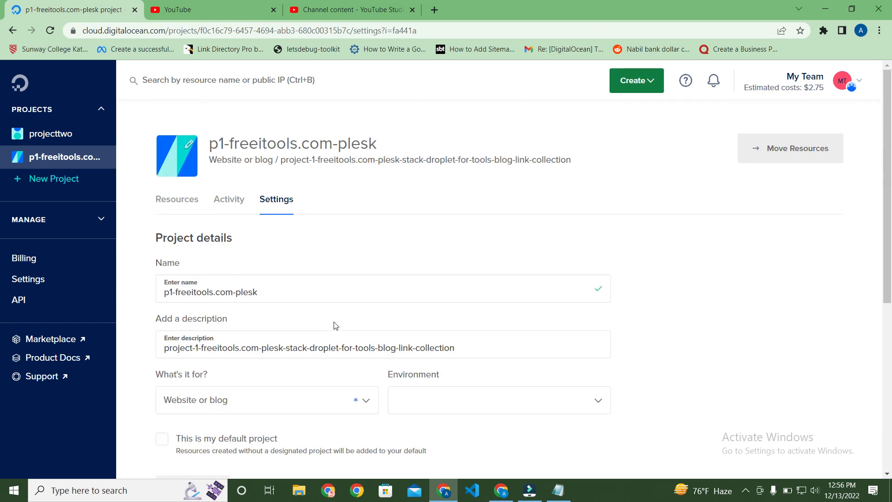
Delete the freeitools.com domain from the p1-freeitools.com-plesk project's resources and confirm the deletion.
{"action": "left_click", "coordinate": [167, 205]}
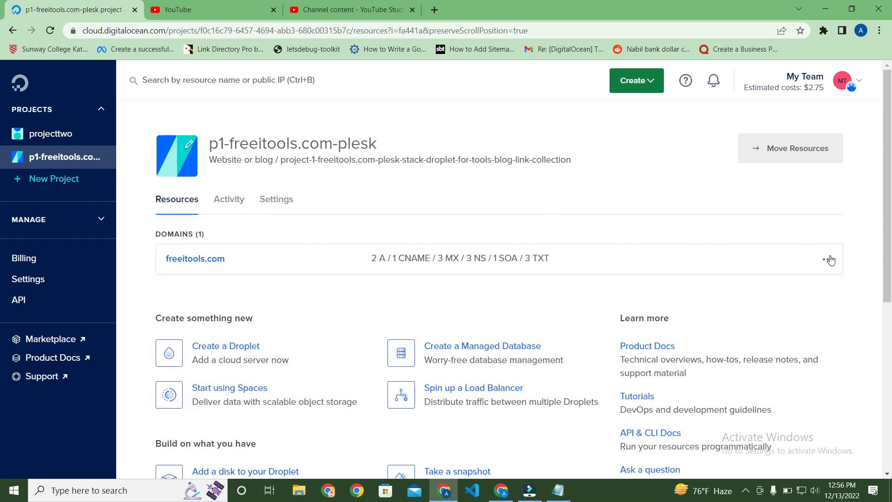
{"action": "left_click", "coordinate": [827, 260]}
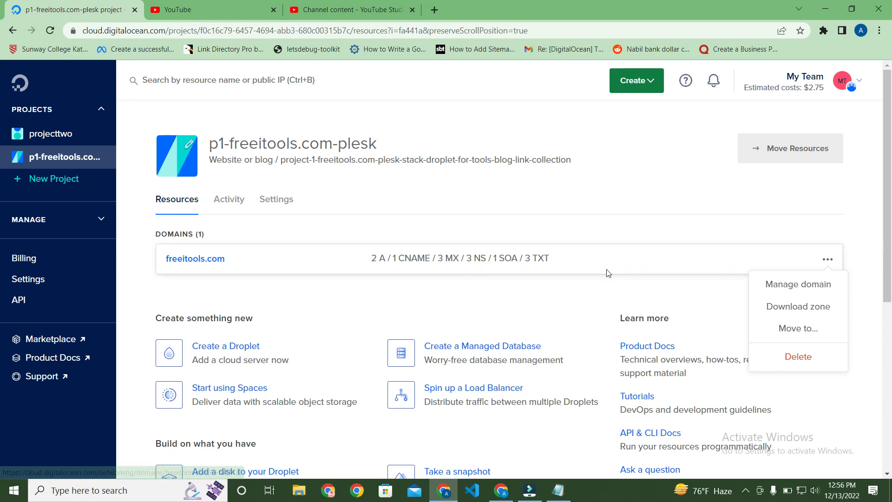
{"action": "left_click", "coordinate": [788, 359]}
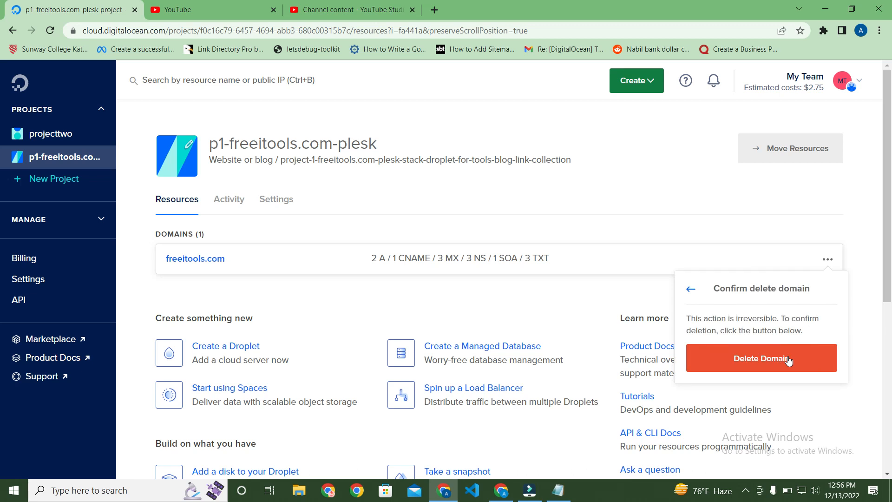
{"action": "left_click", "coordinate": [788, 360]}
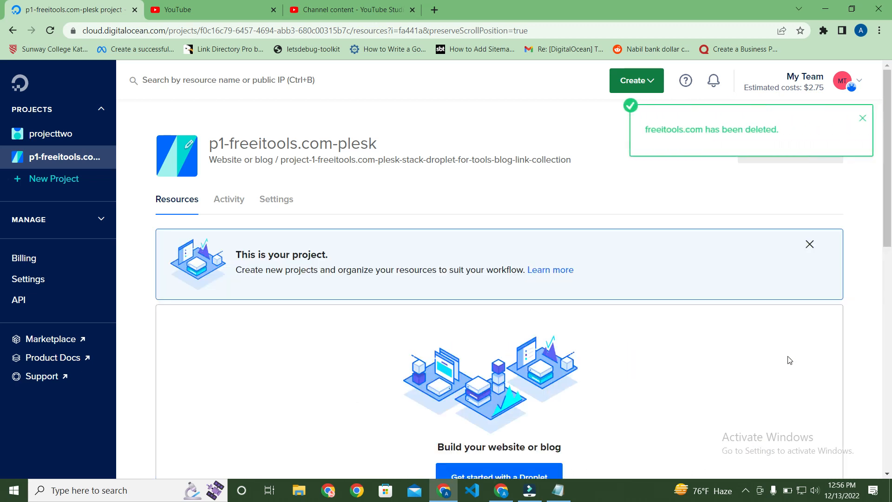
Review the default project option and Delete project section in the p1-freeitools.com-plesk settings, and recheck the project's resources.
{"action": "left_click", "coordinate": [274, 202]}
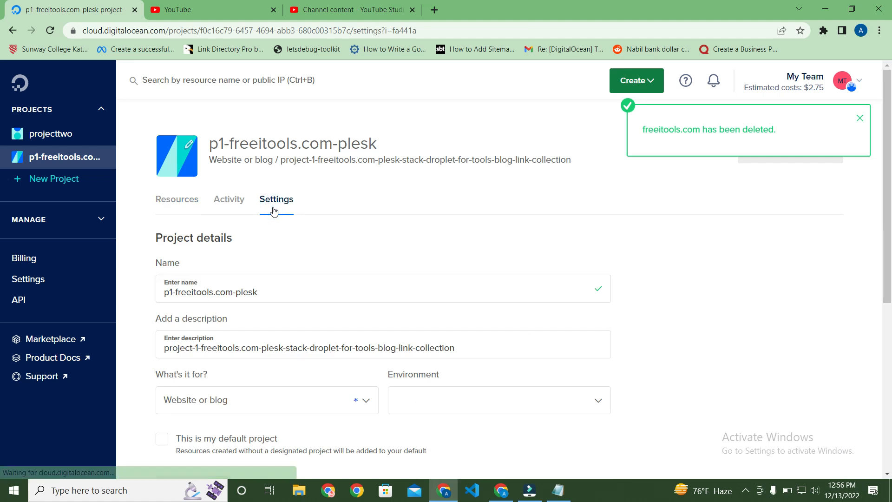
{"action": "scroll", "coordinate": [289, 251], "scroll_direction": "down", "scroll_amount": 5}
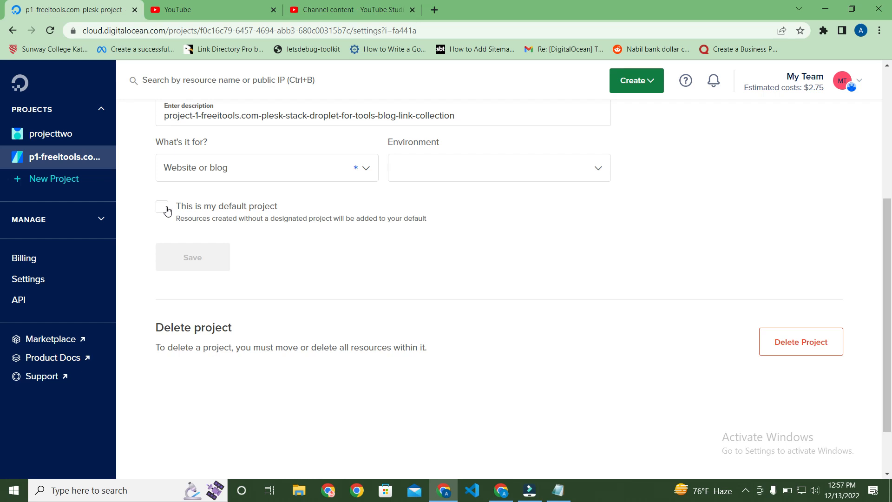
{"action": "scroll", "coordinate": [274, 323], "scroll_direction": "up", "scroll_amount": 4}
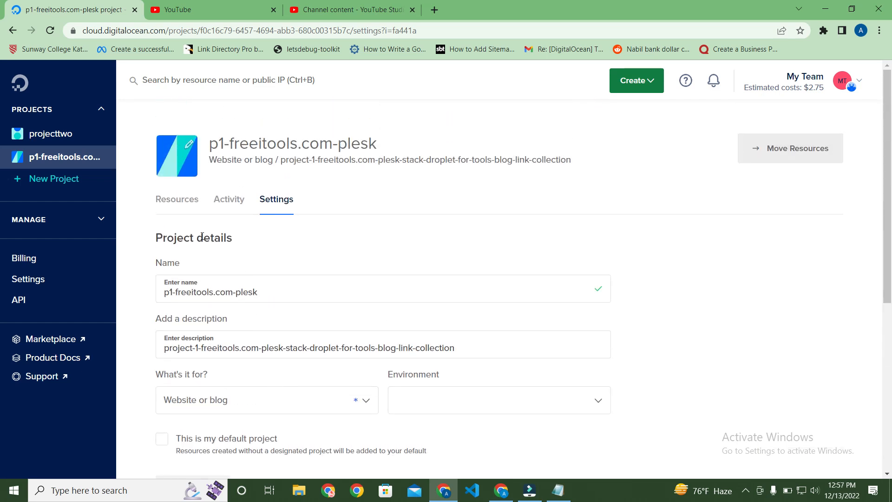
{"action": "left_click", "coordinate": [182, 210]}
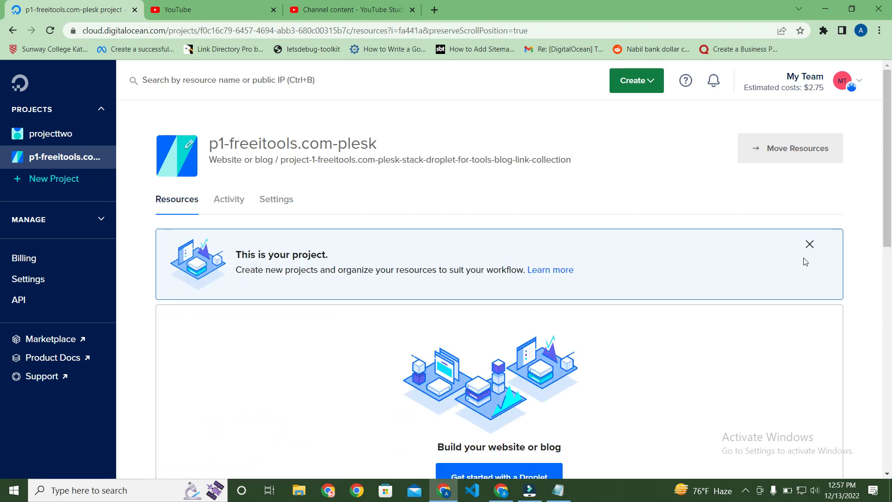
Delete the p1-freeitools.com-plesk project from its settings and confirm the permanent deletion.
{"action": "left_click", "coordinate": [292, 203]}
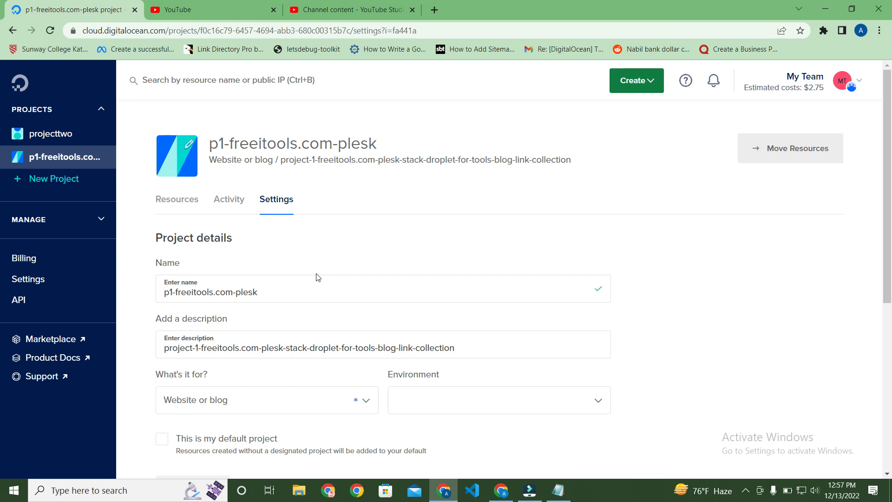
{"action": "scroll", "coordinate": [317, 278], "scroll_direction": "down", "scroll_amount": 2}
{"action": "scroll", "coordinate": [352, 382], "scroll_direction": "down", "scroll_amount": 3}
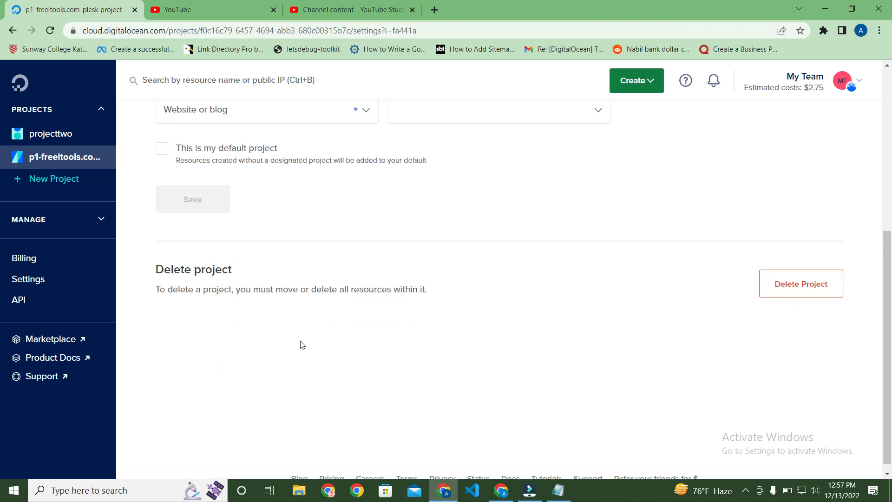
{"action": "left_click", "coordinate": [792, 286]}
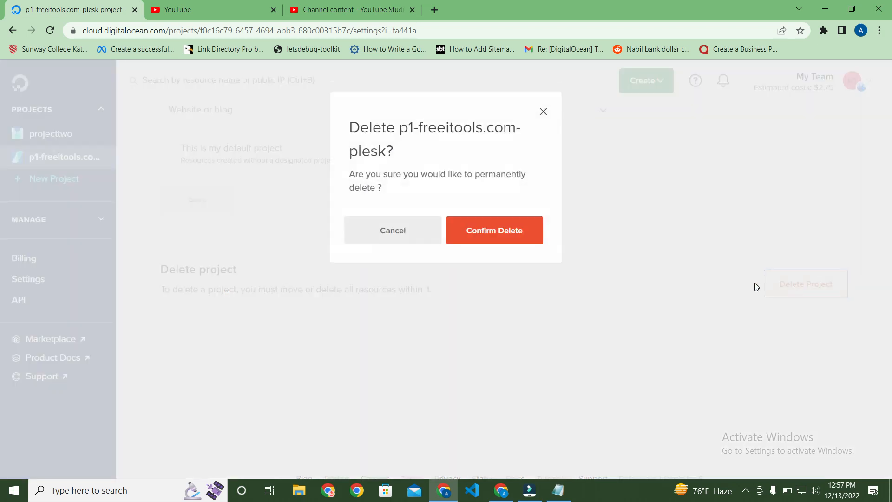
{"action": "left_click", "coordinate": [512, 235]}
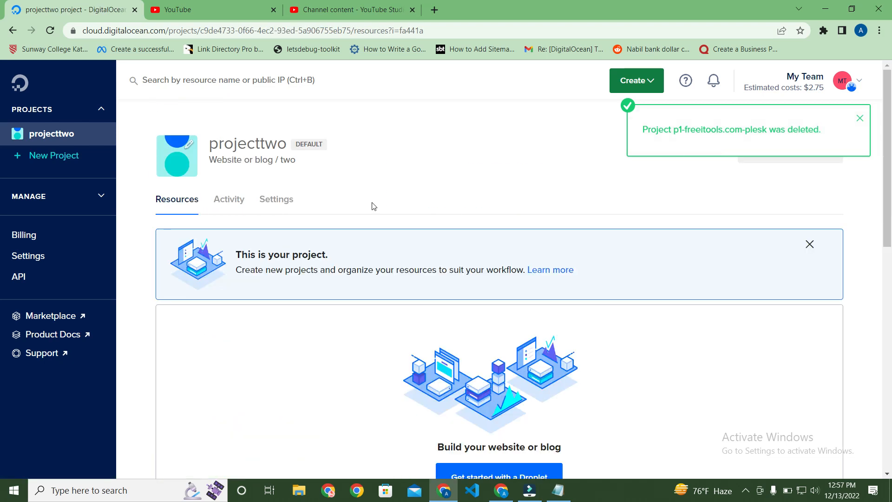
Check the default project option and the Delete project section in projecttwo's settings.
{"action": "left_click", "coordinate": [275, 201]}
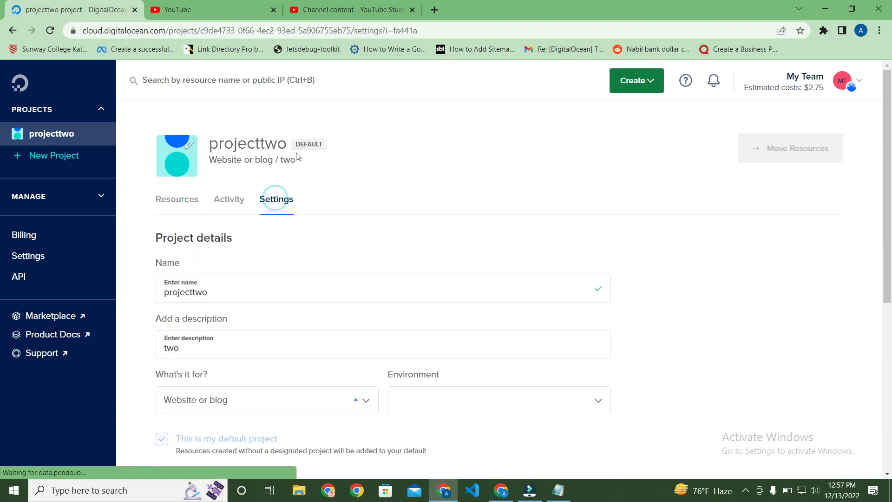
{"action": "scroll", "coordinate": [332, 298], "scroll_direction": "down", "scroll_amount": 5}
{"action": "scroll", "coordinate": [334, 311], "scroll_direction": "up", "scroll_amount": 5}
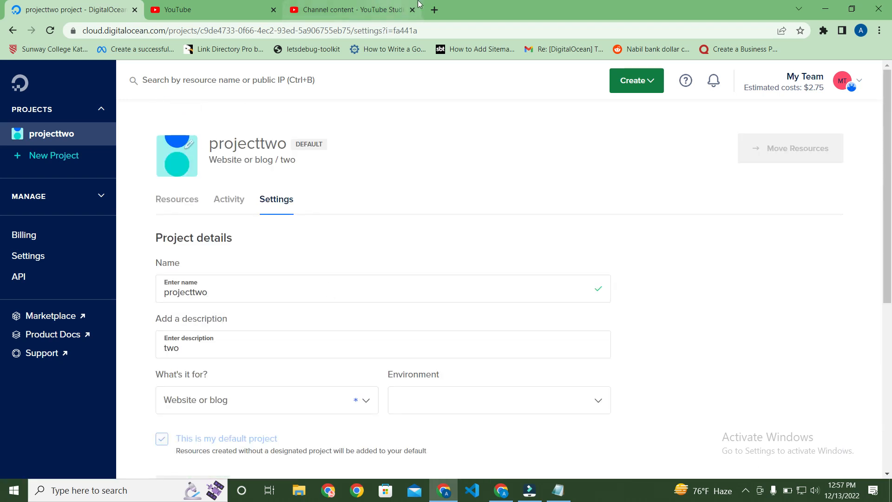
Open freeitools.com in a new browser tab to check whether the site still loads, and return to the projecttwo settings.
{"action": "left_click", "coordinate": [435, 10]}
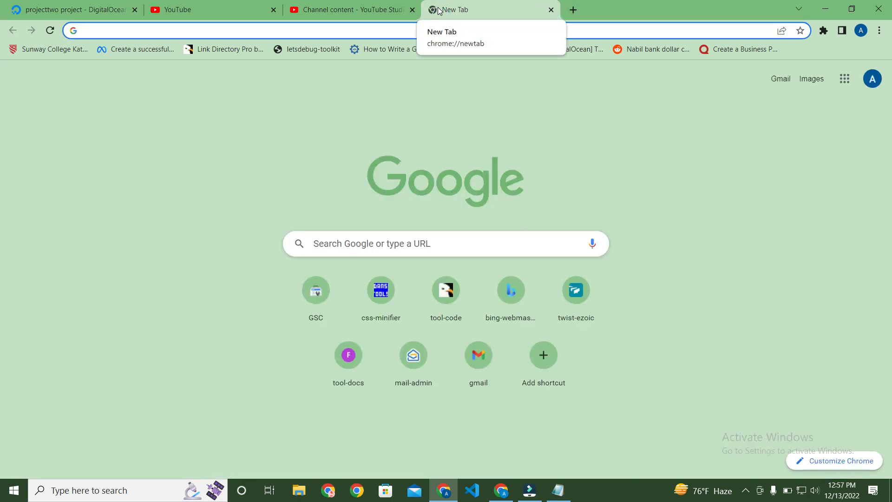
{"action": "type", "text": "freeitools.com"}
{"action": "key", "text": "Return"}
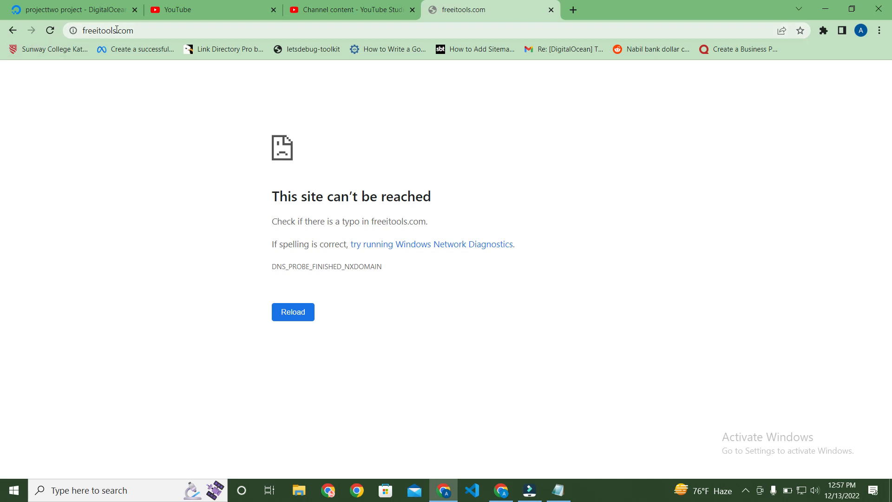
{"action": "left_click", "coordinate": [75, 8]}
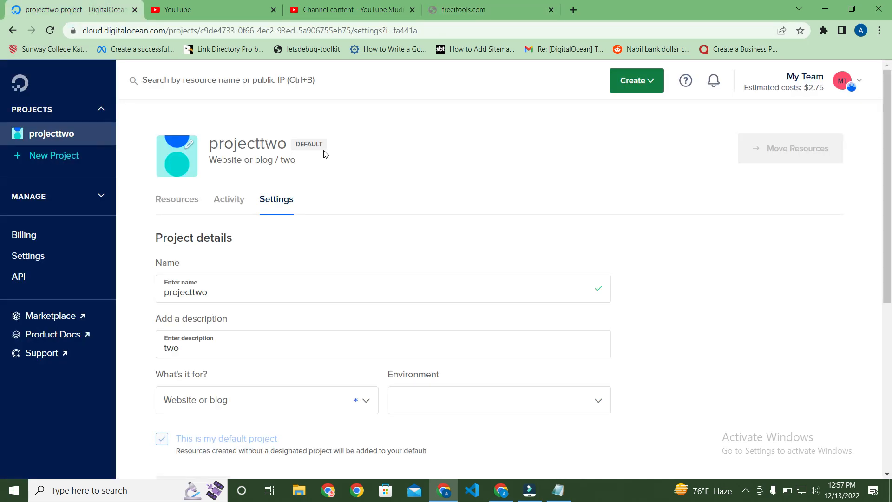